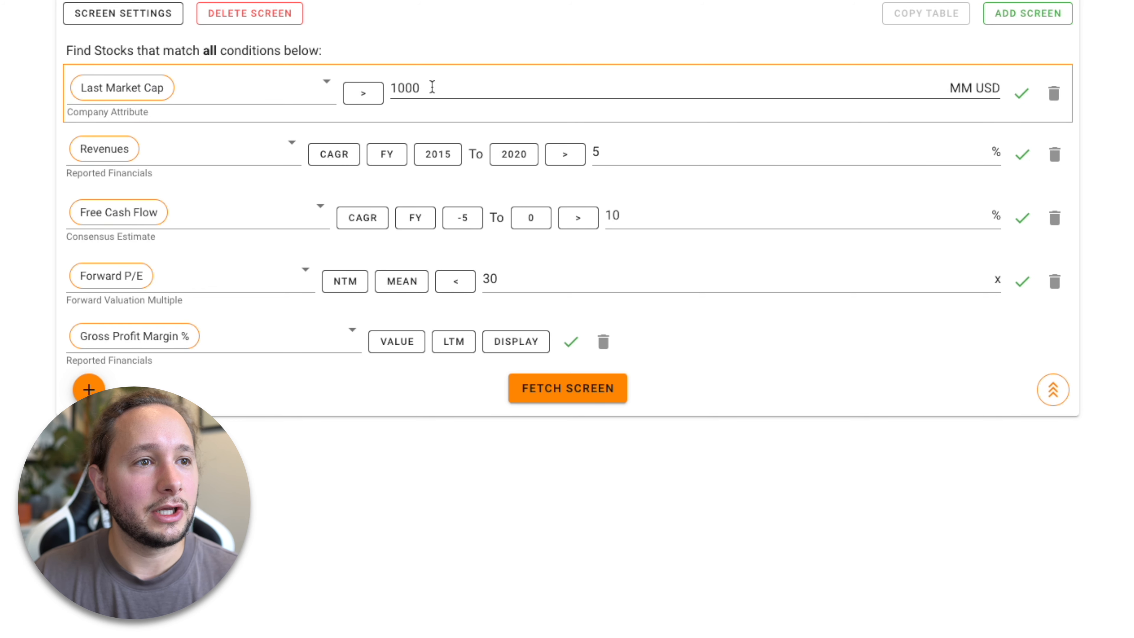
View the comparison options of the Last Market Cap condition, leave them as they are, and fetch the screen.
left_click(363, 93)
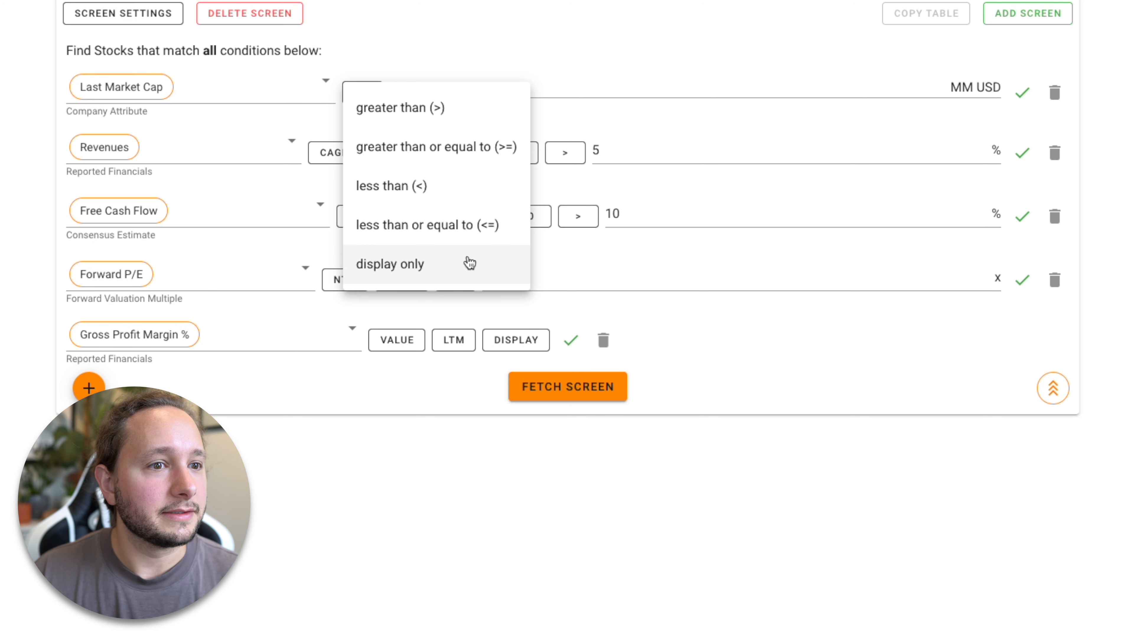
left_click(509, 66)
left_click(571, 392)
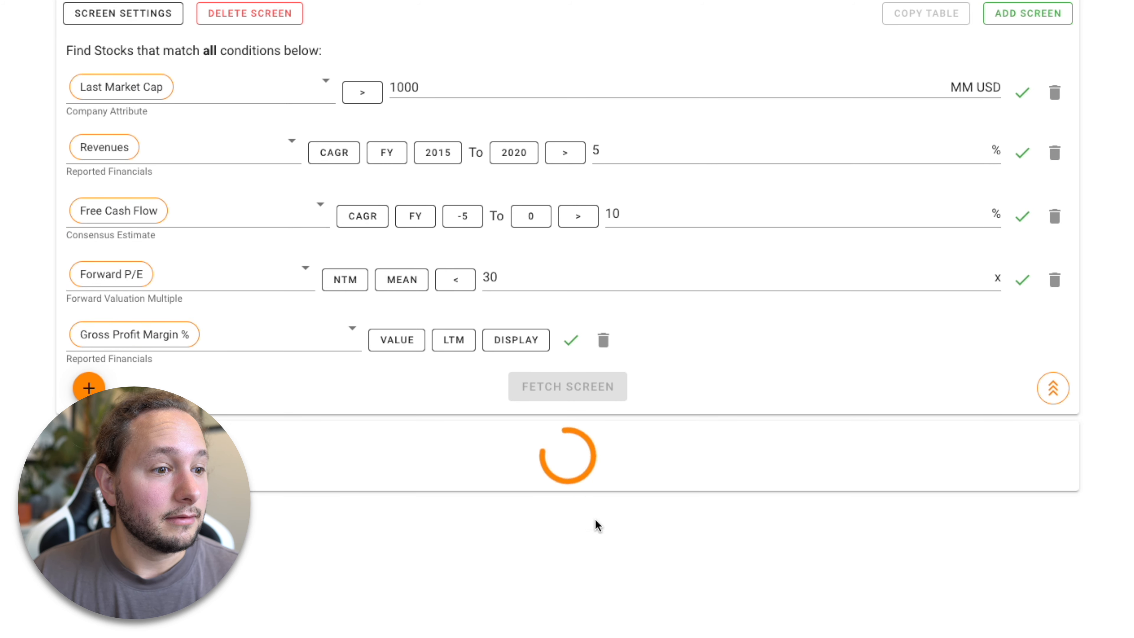
scroll(601, 565, "down", 1)
scroll(602, 565, "up", 1)
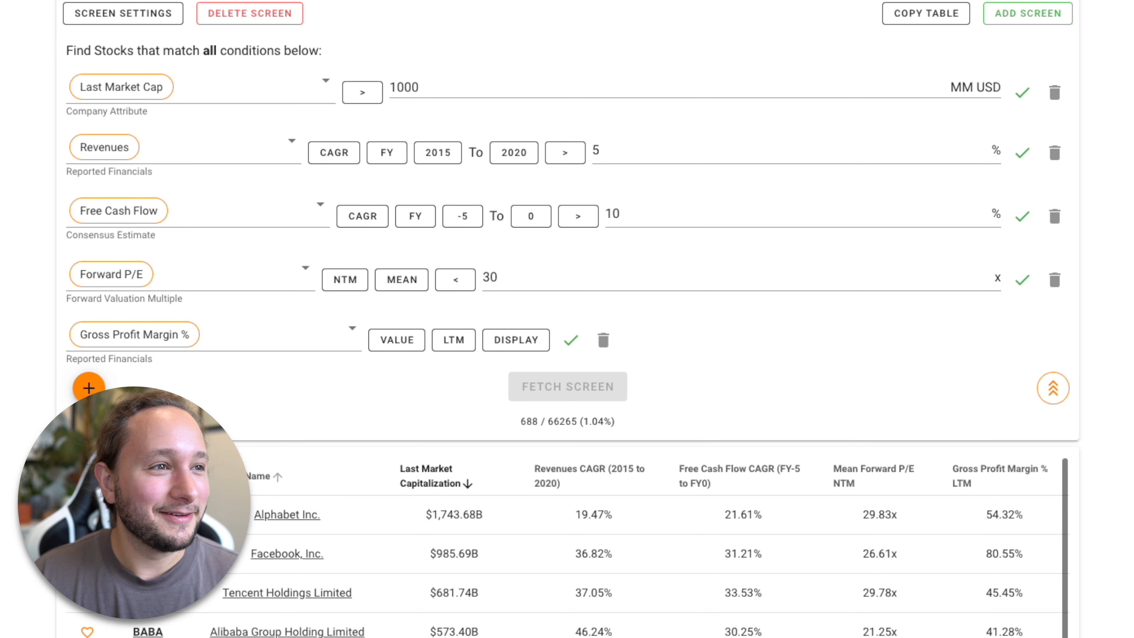
Examine the results table's companies, market caps, growth rates, forward P/E and gross margins against the conditions.
scroll(567, 319, "down", 1)
scroll(205, 634, "down", 3)
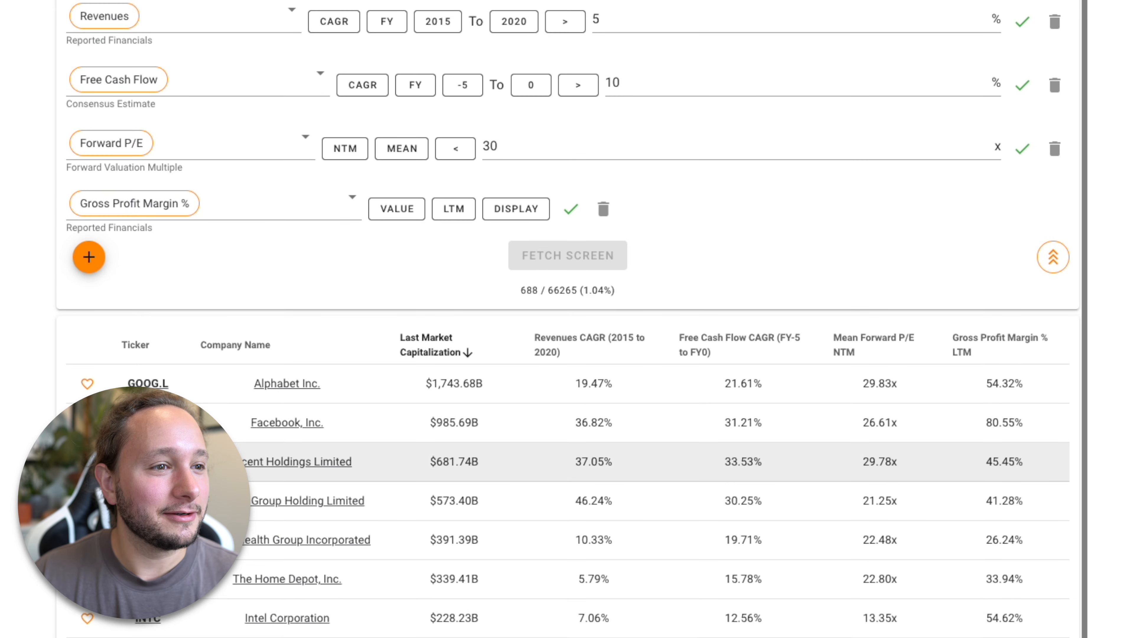
scroll(206, 634, "down", 1)
scroll(205, 633, "up", 1)
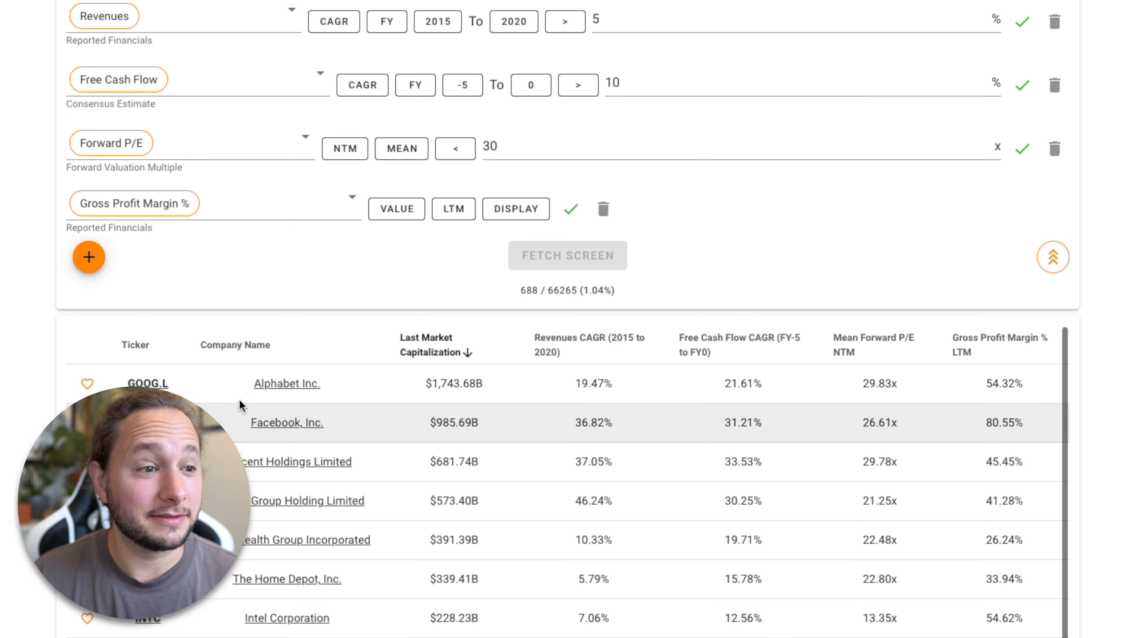
scroll(347, 264, "down", 1)
scroll(347, 261, "down", 2)
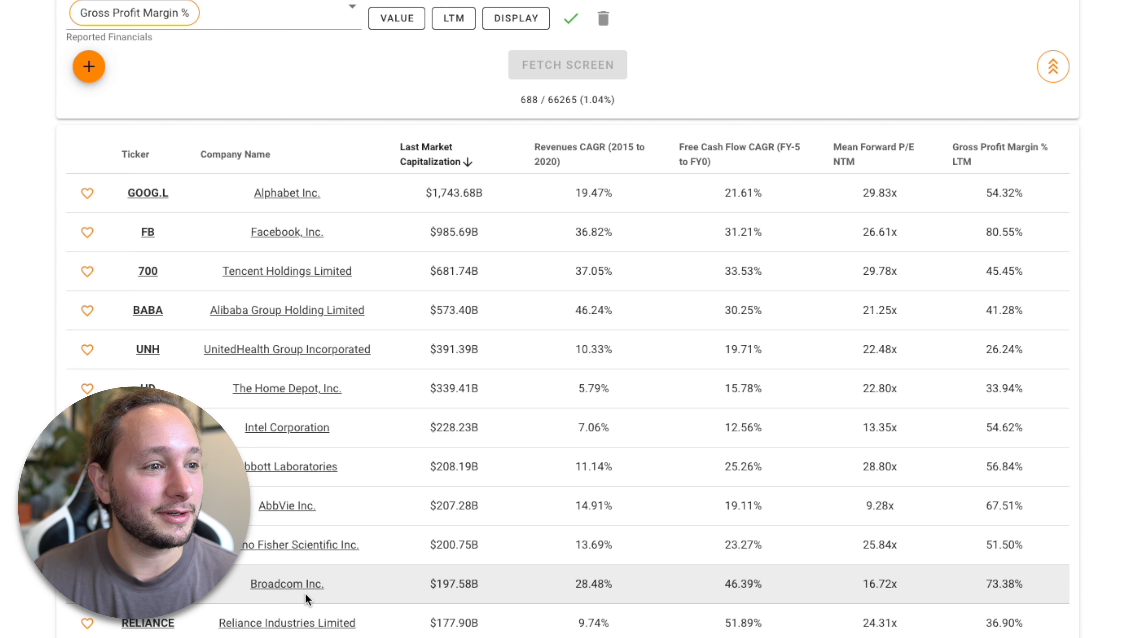
scroll(290, 321, "up", 2)
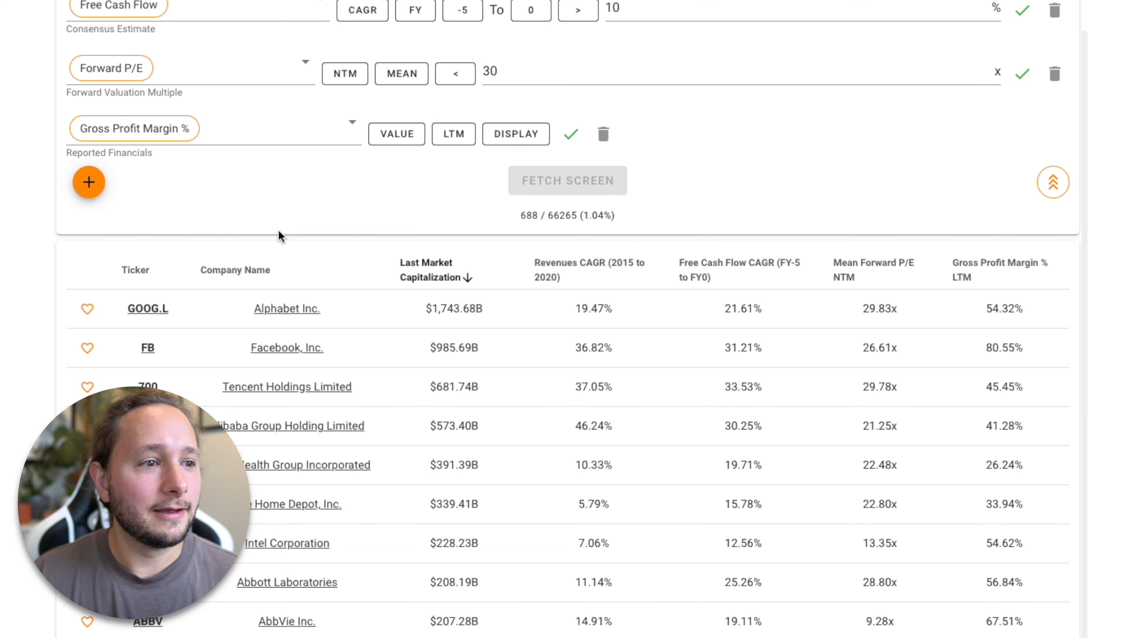
scroll(205, 465, "up", 3)
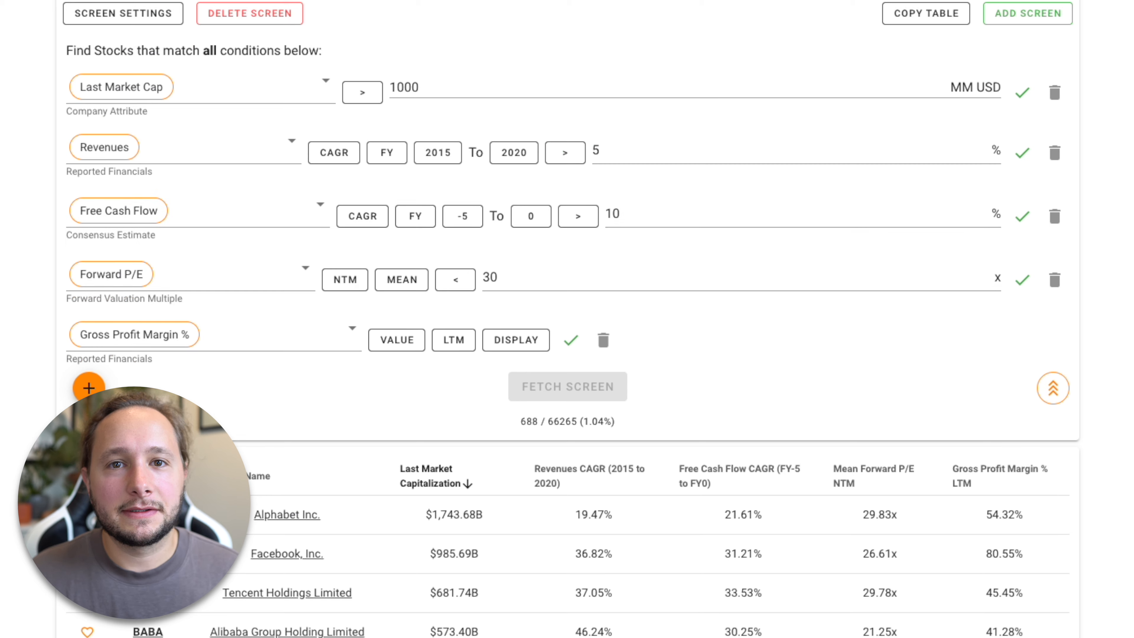
Switch the Revenues CAGR 2015 to 2020 condition to display only and fetch the screen again.
left_click(559, 159)
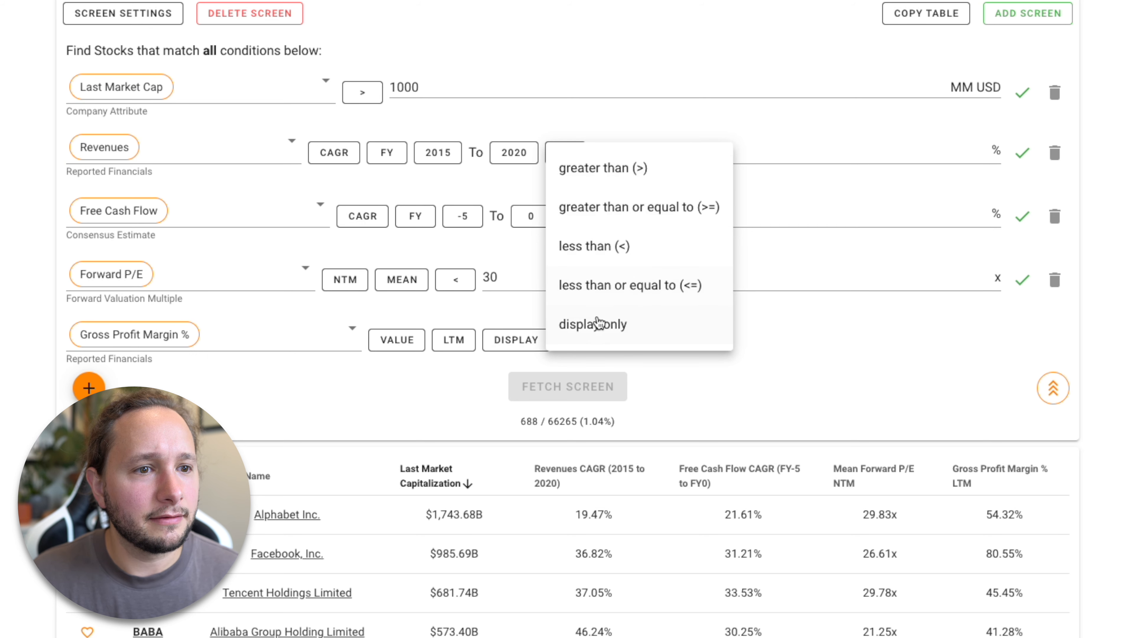
left_click(597, 331)
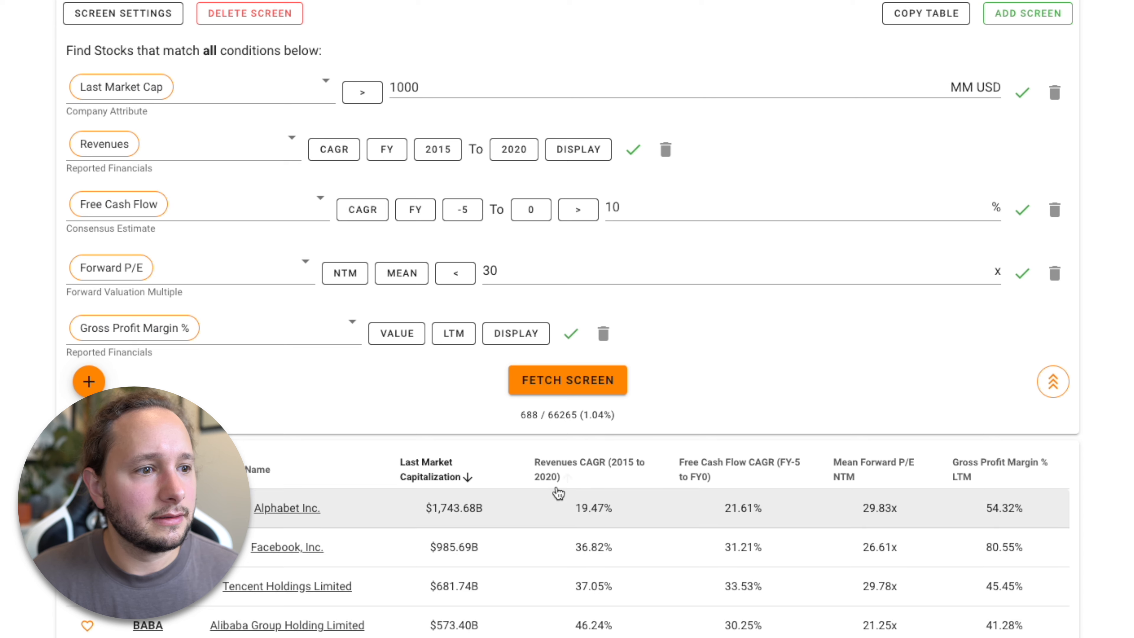
left_click(551, 373)
scroll(545, 376, "down", 5)
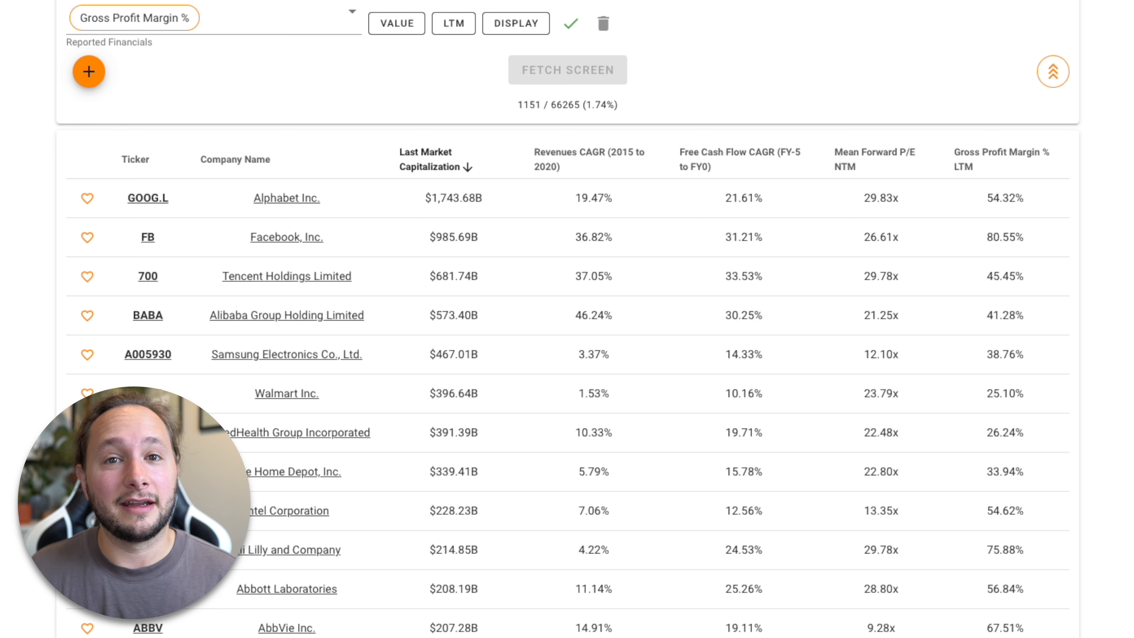
Restore the Revenues CAGR condition to greater than 5% and fetch the screen again.
scroll(567, 319, "down", 1)
left_click(594, 9)
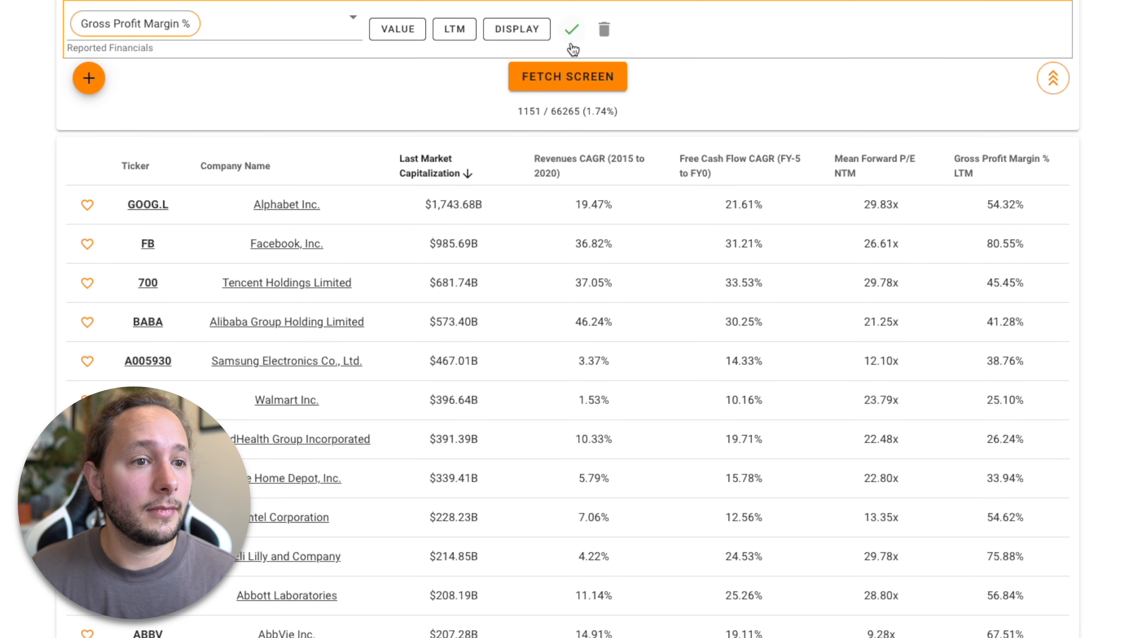
left_click(561, 73)
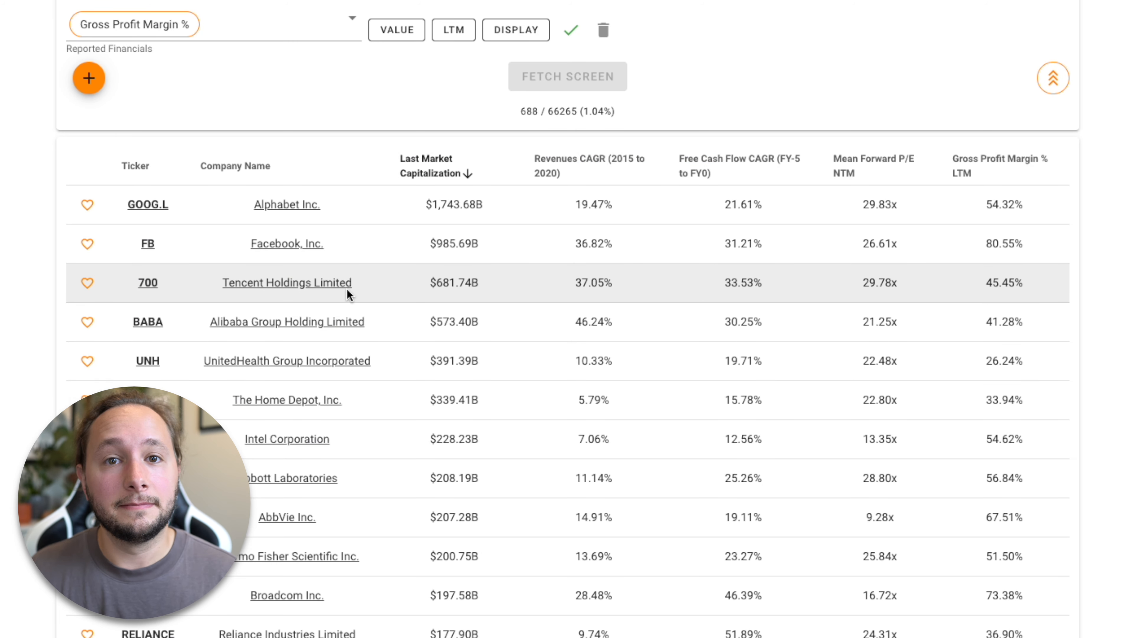
View the calculation options available for the Free Cash Flow condition, leaving it on CAGR.
scroll(798, 379, "up", 7)
left_click(364, 218)
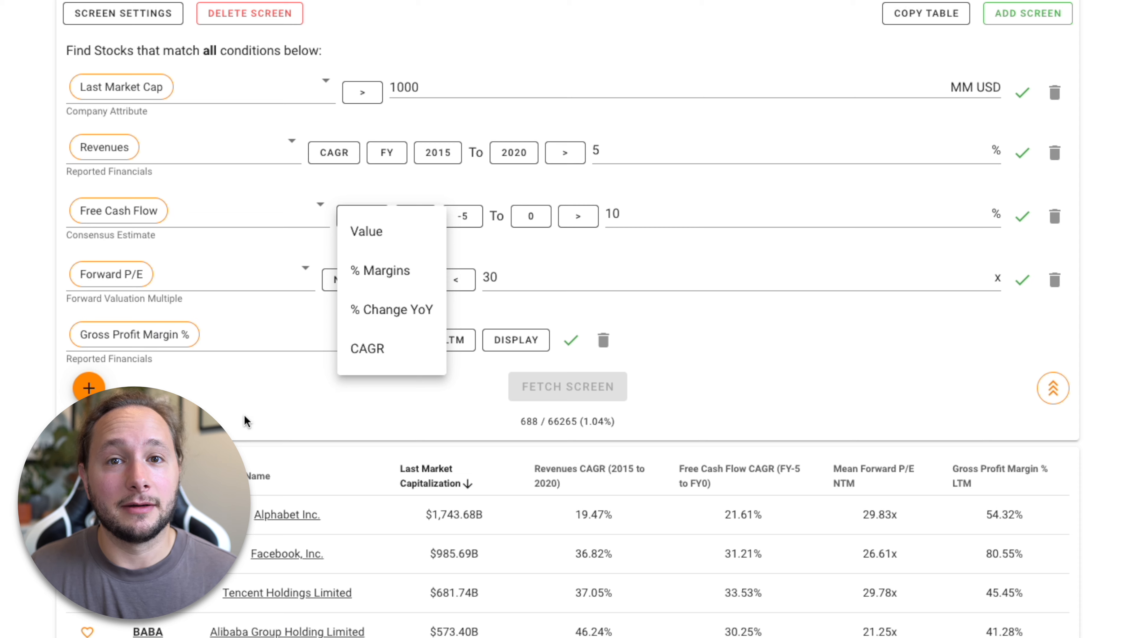
left_click(312, 406)
Add a new condition below Gross Profit Margin % based on the Global Region company attribute.
scroll(312, 406, "down", 6)
left_click(89, 75)
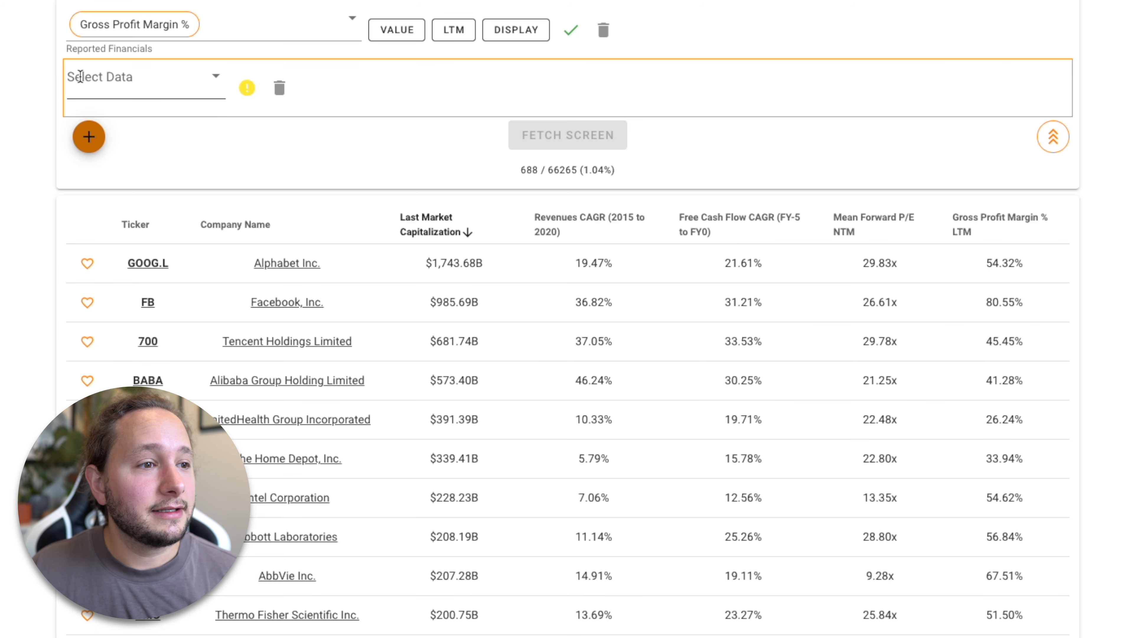
left_click(115, 97)
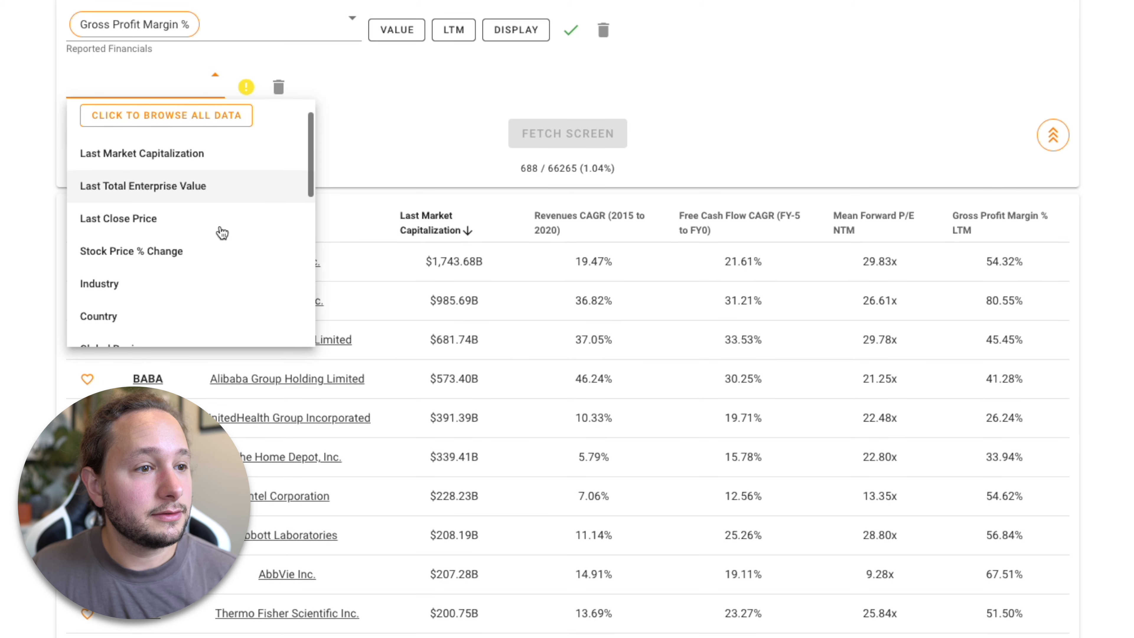
scroll(168, 262, "down", 3)
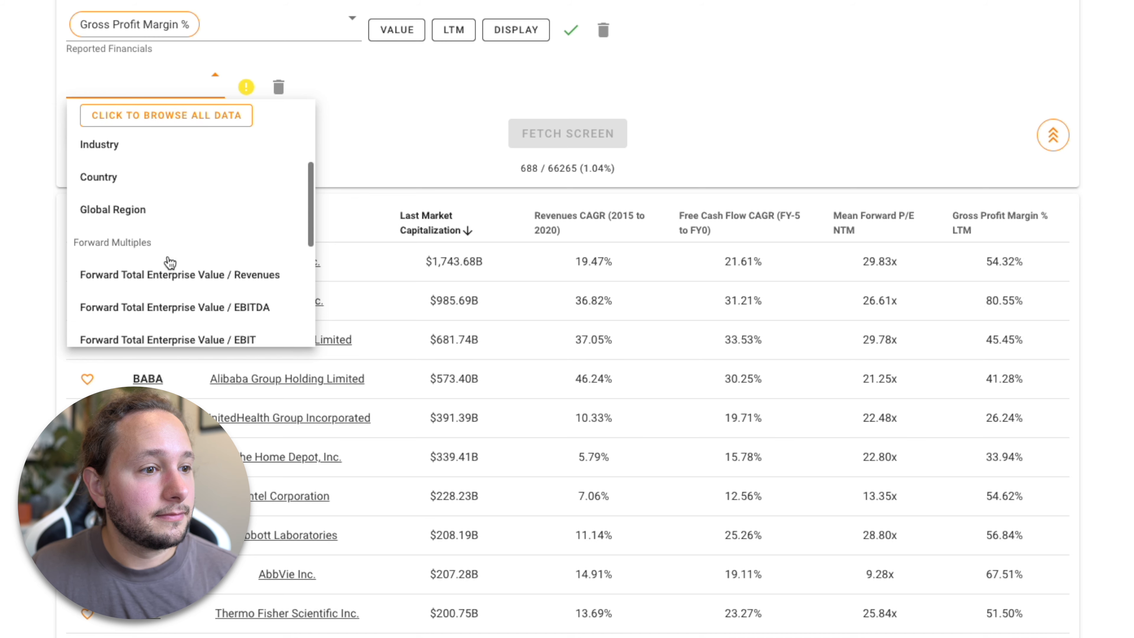
scroll(171, 241, "up", 1)
left_click(164, 223)
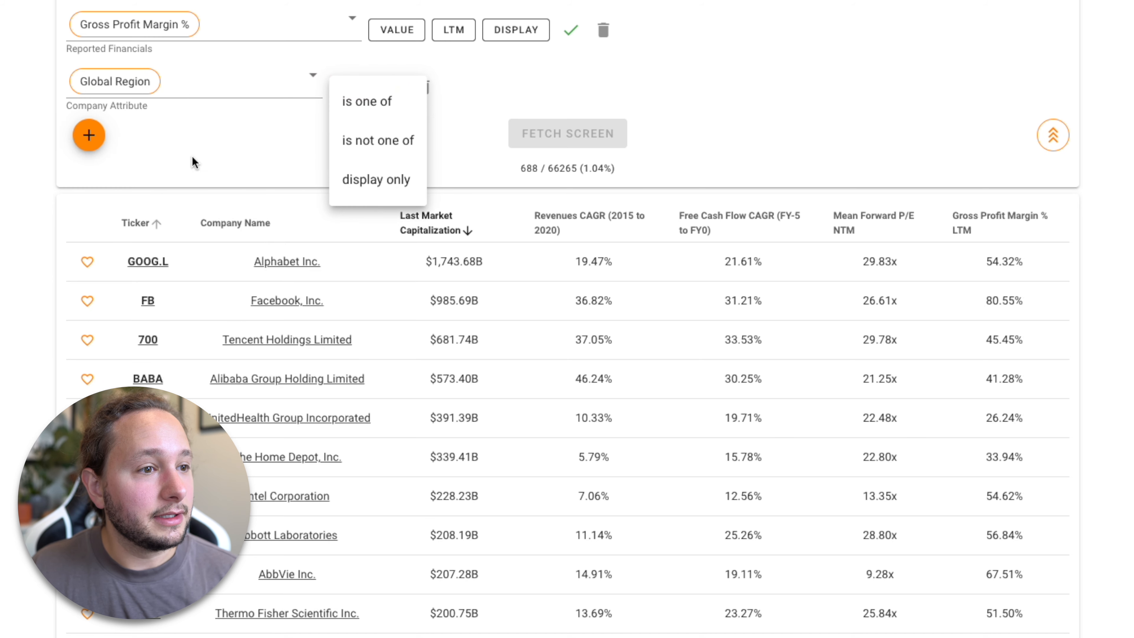
Set the Global Region condition to "is one of" Europe and fetch the screen.
left_click(388, 112)
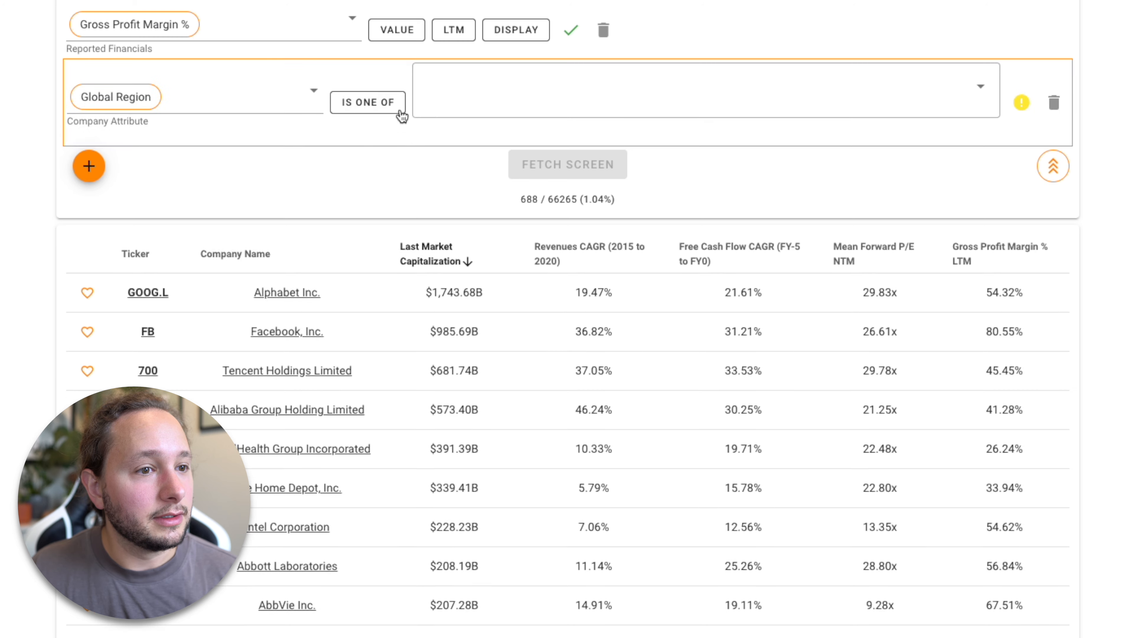
left_click(479, 89)
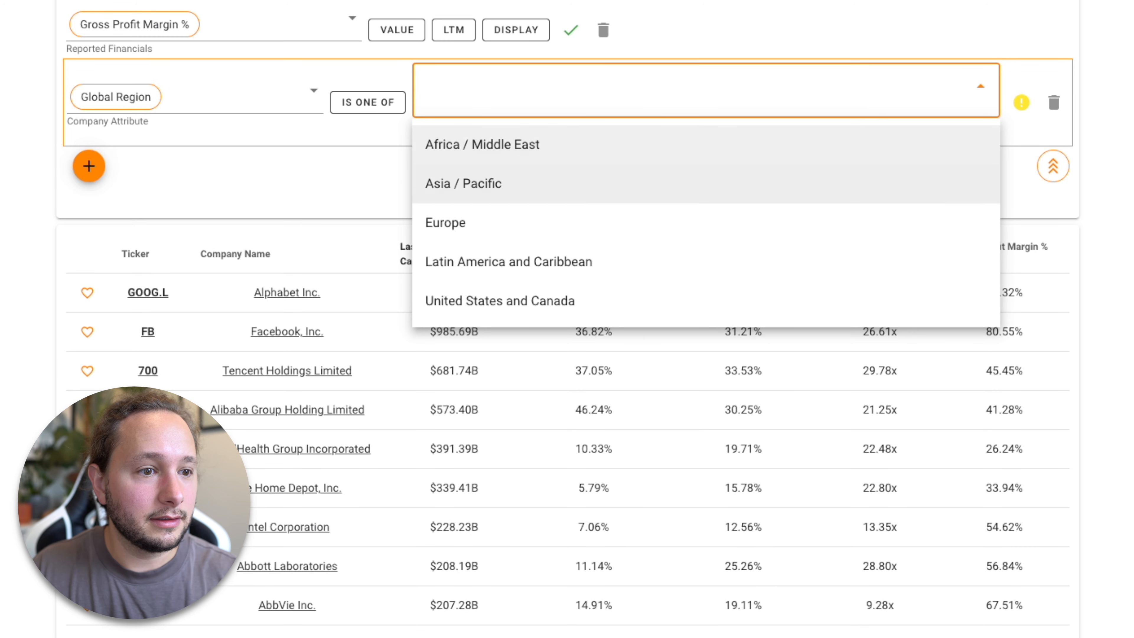
left_click(446, 223)
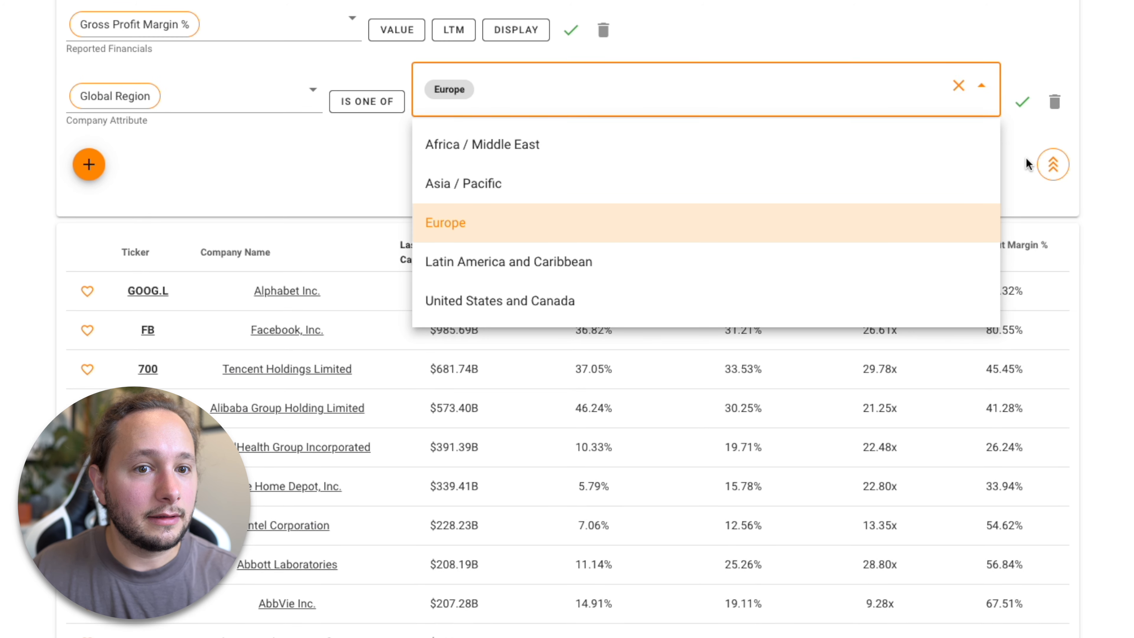
left_click(1023, 157)
left_click(580, 156)
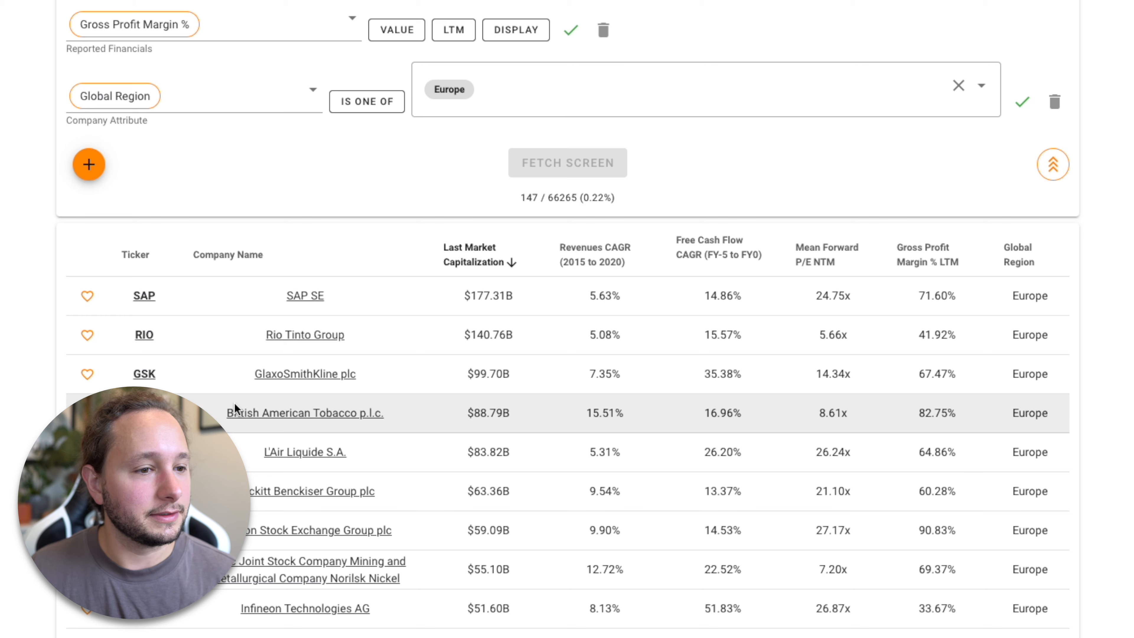
Add a new screen and open the full data browser for its empty condition.
scroll(299, 451, "up", 5)
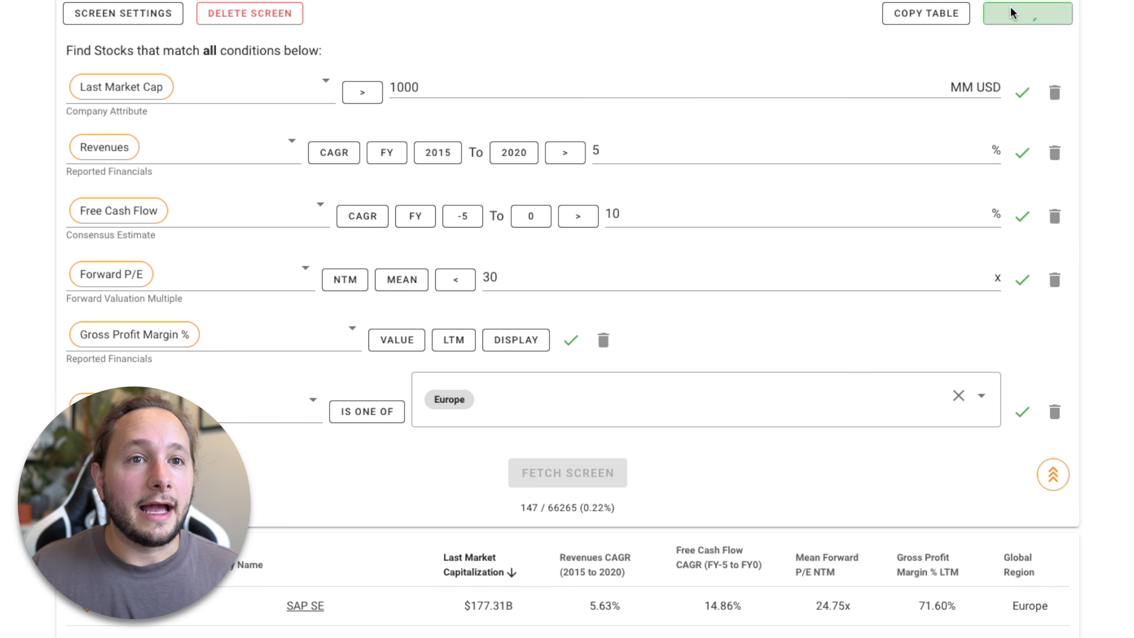
left_click(1012, 13)
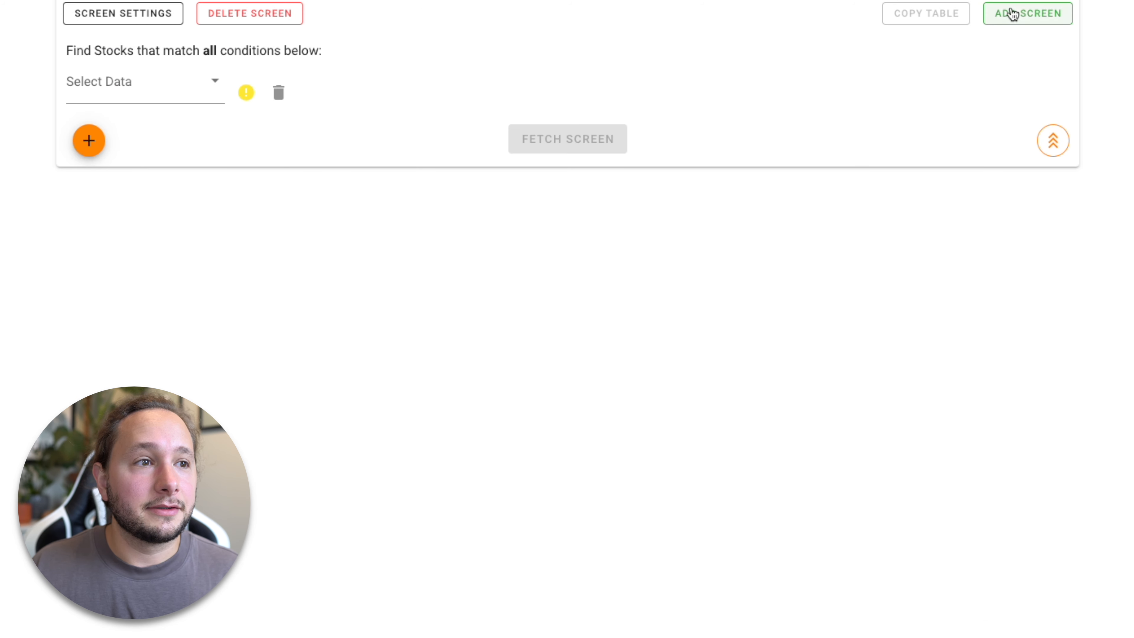
left_click(199, 78)
left_click(154, 130)
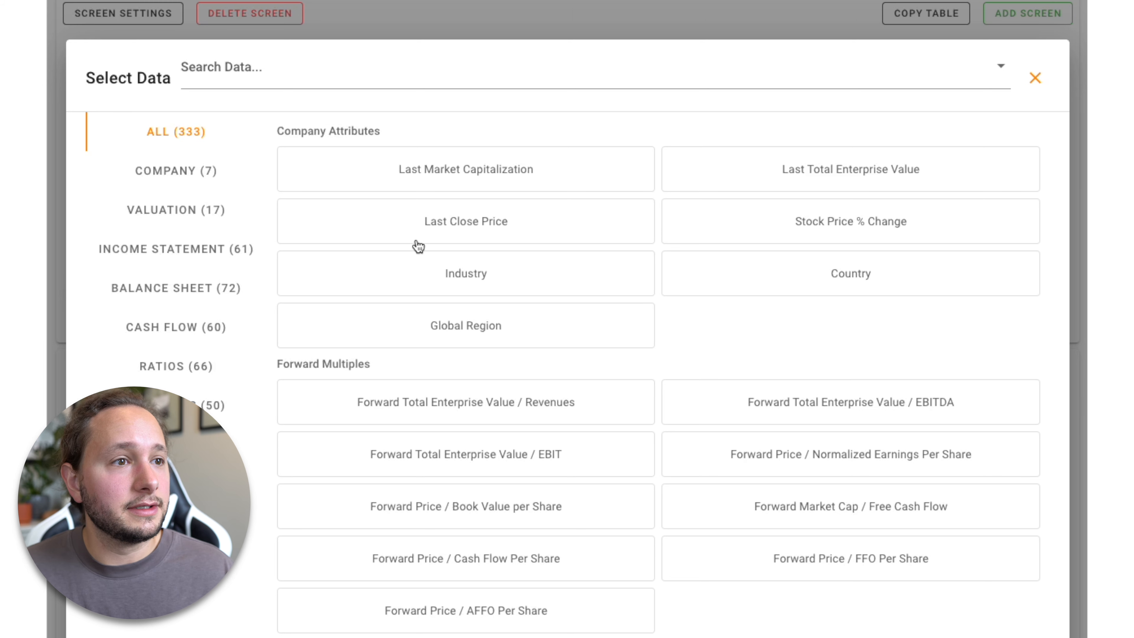
Look through the complete data list and the Company and Valuation categories for available screening metrics.
scroll(458, 387, "down", 1)
scroll(459, 386, "up", 1)
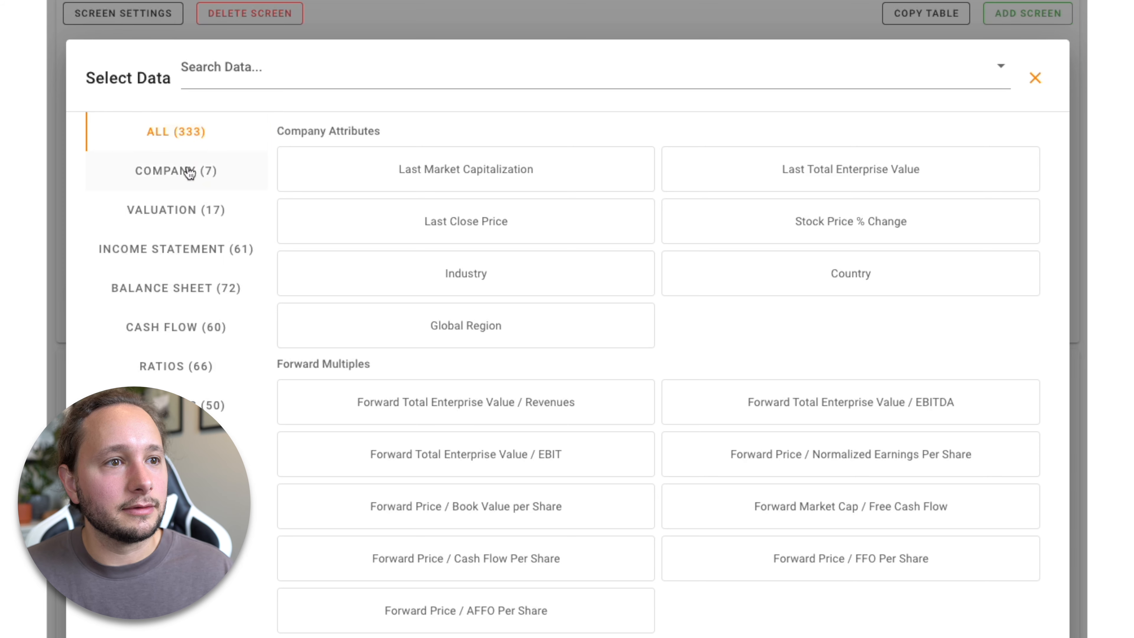
left_click(202, 179)
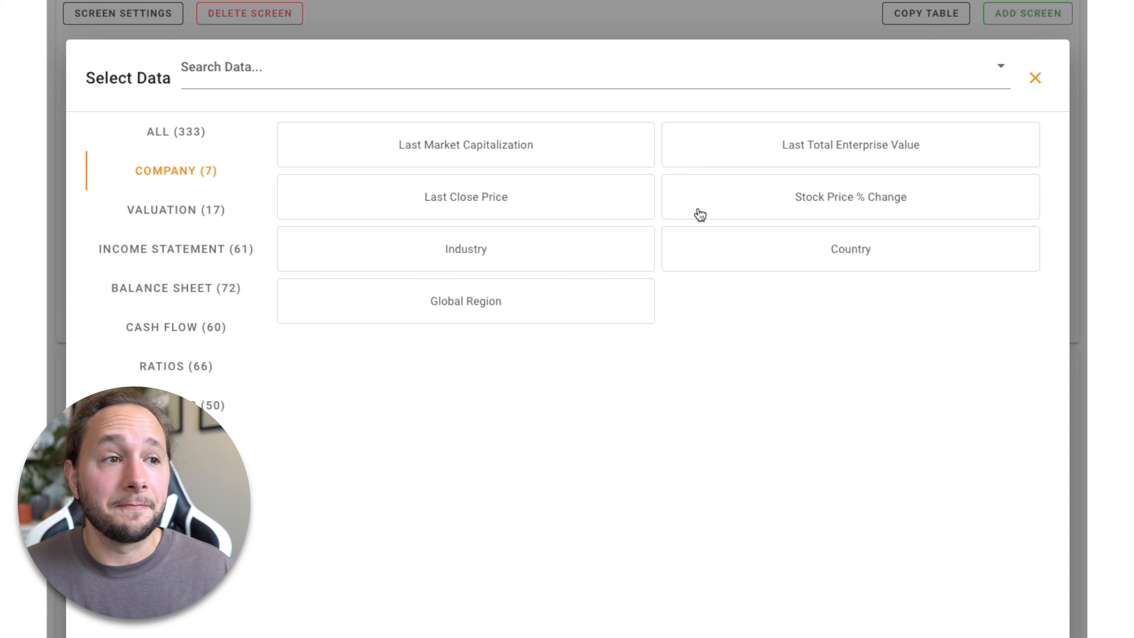
left_click(230, 221)
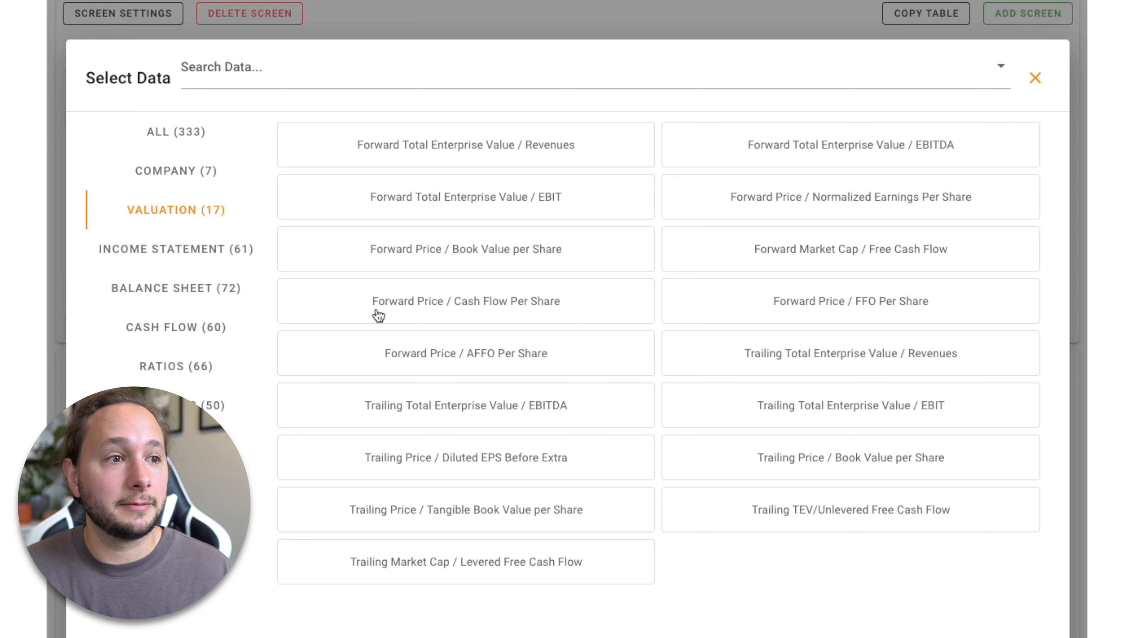
Examine the metrics offered in the Income Statement category, from revenues down to the specialised expense items.
left_click(203, 246)
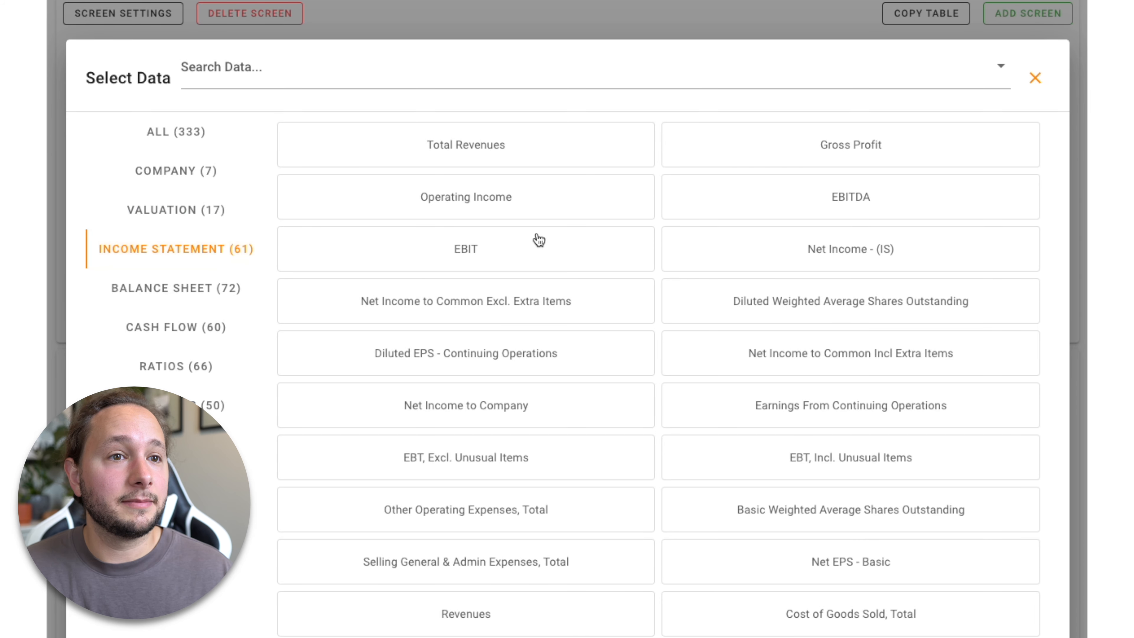
scroll(538, 240, "down", 1)
scroll(536, 241, "up", 2)
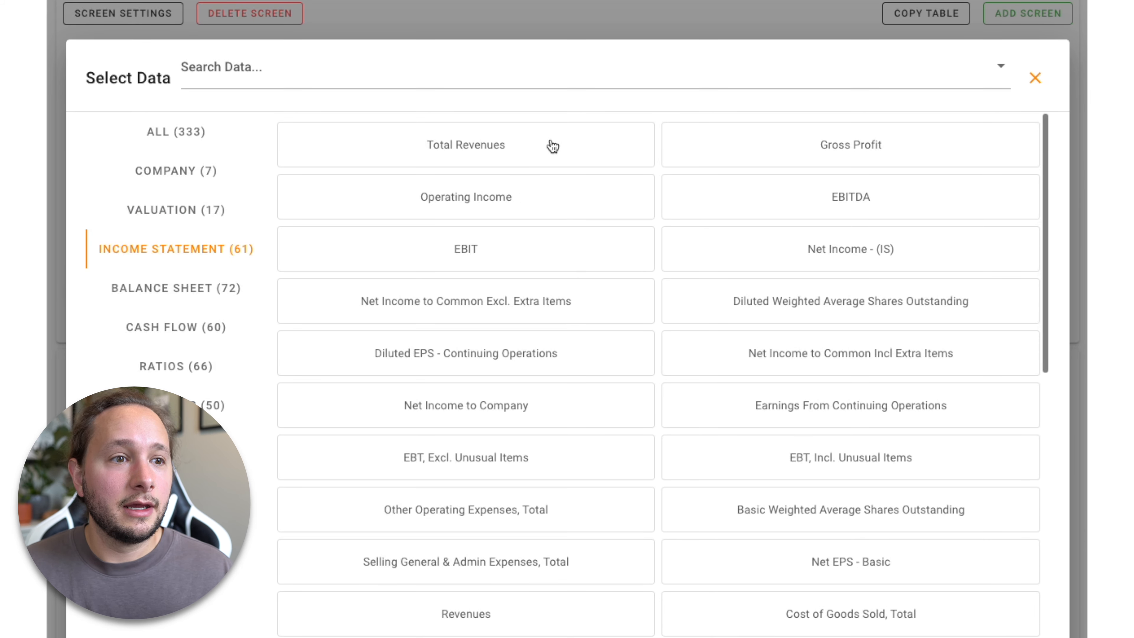
scroll(567, 467, "down", 8)
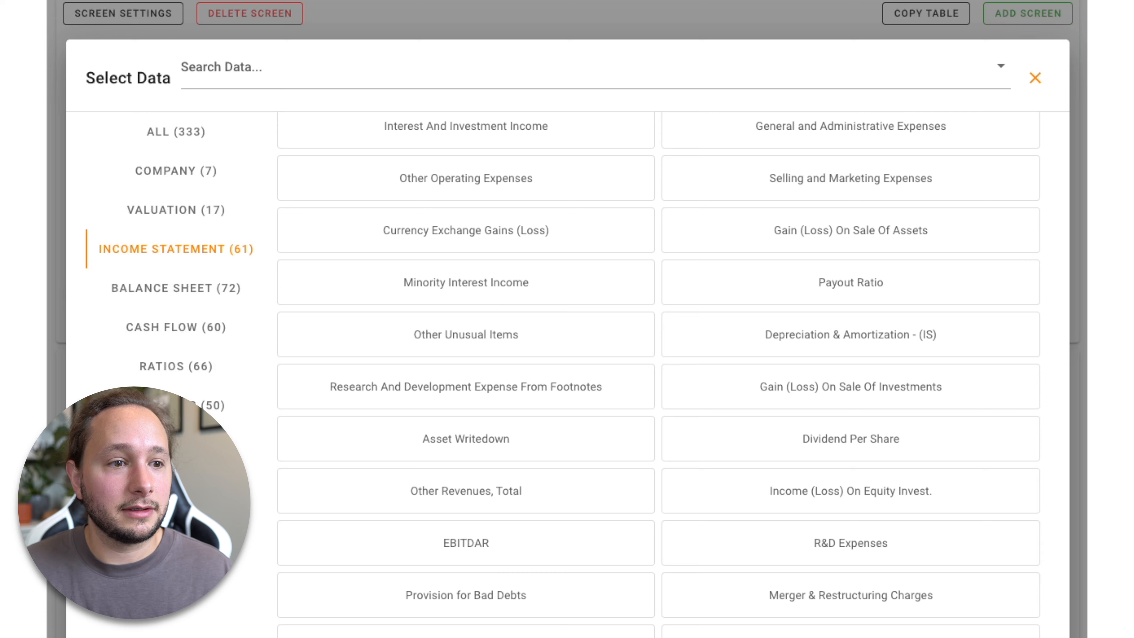
scroll(738, 519, "down", 1)
scroll(739, 521, "down", 5)
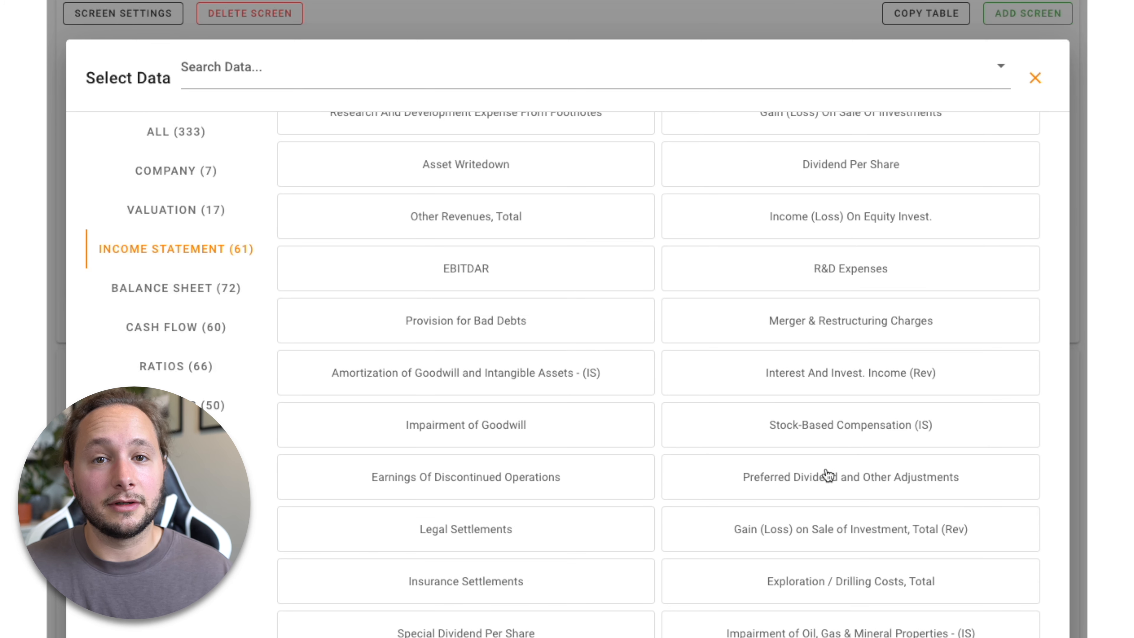
Review the metrics offered in the Balance Sheet, Cash Flow and Ratios categories.
left_click(197, 291)
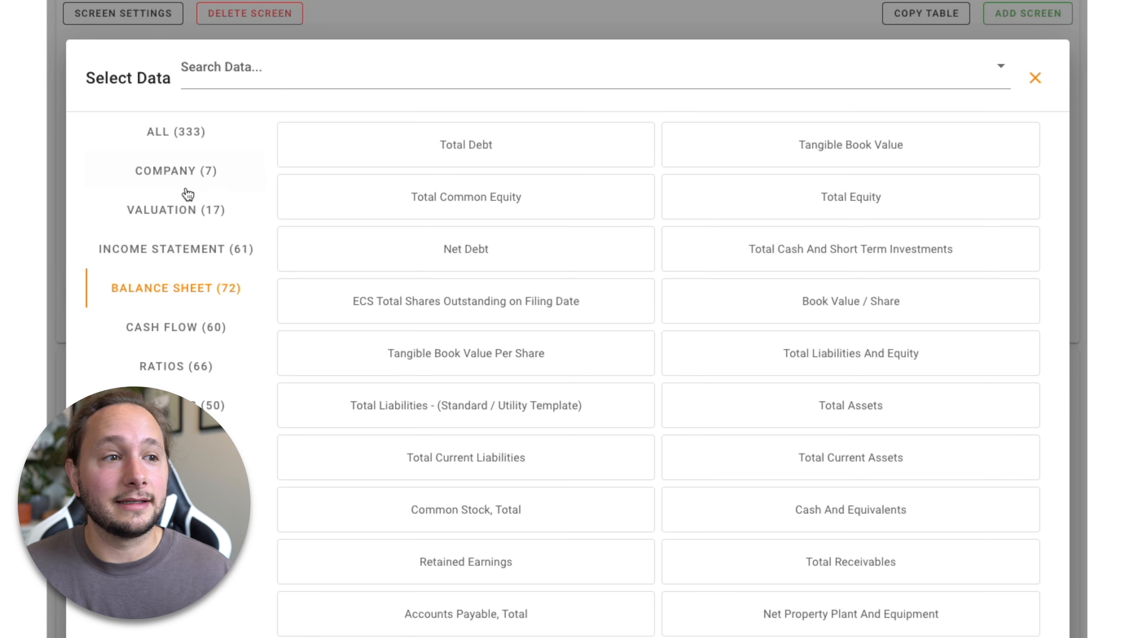
left_click(137, 330)
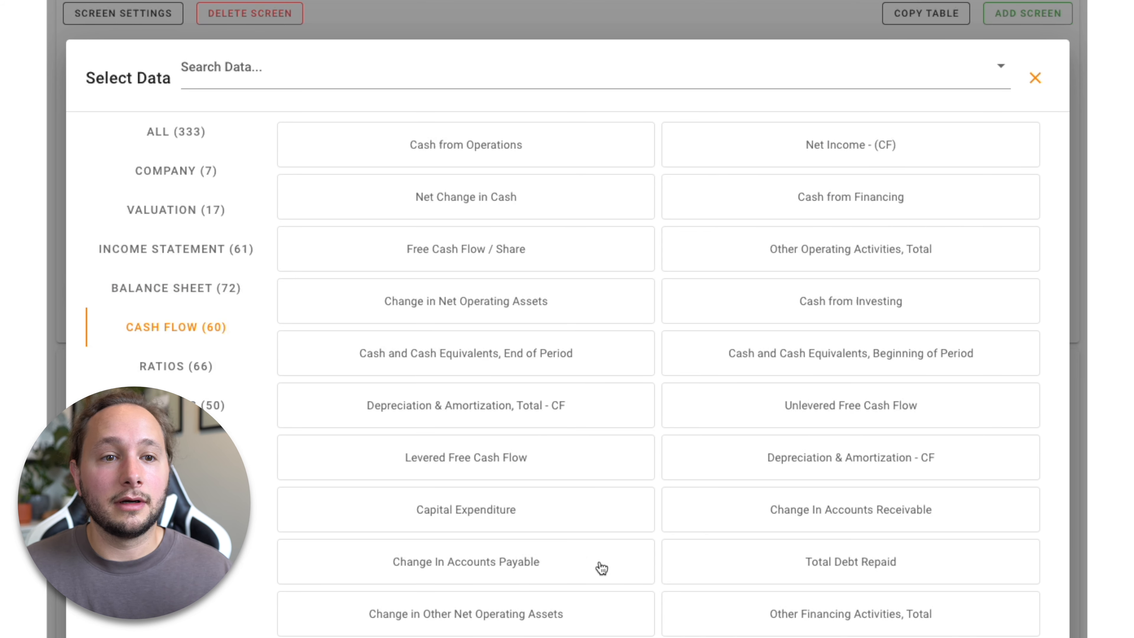
left_click(167, 370)
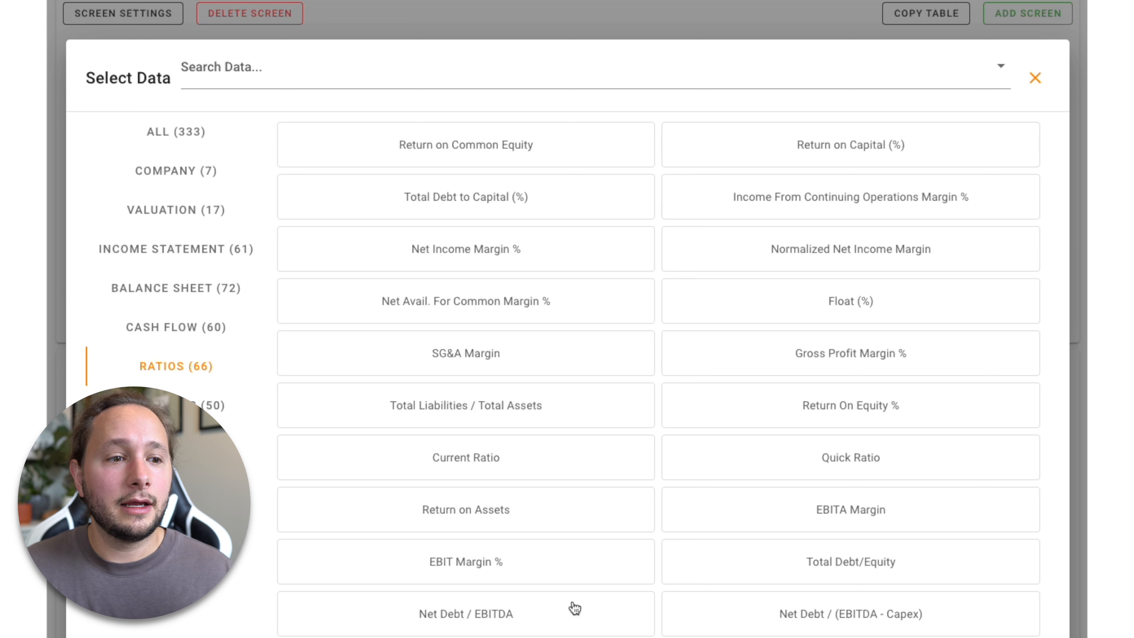
Add a condition for Net Debt value in fiscal year 2020 less than 0 MM USD and fetch the screen.
scroll(592, 632, "down", 4)
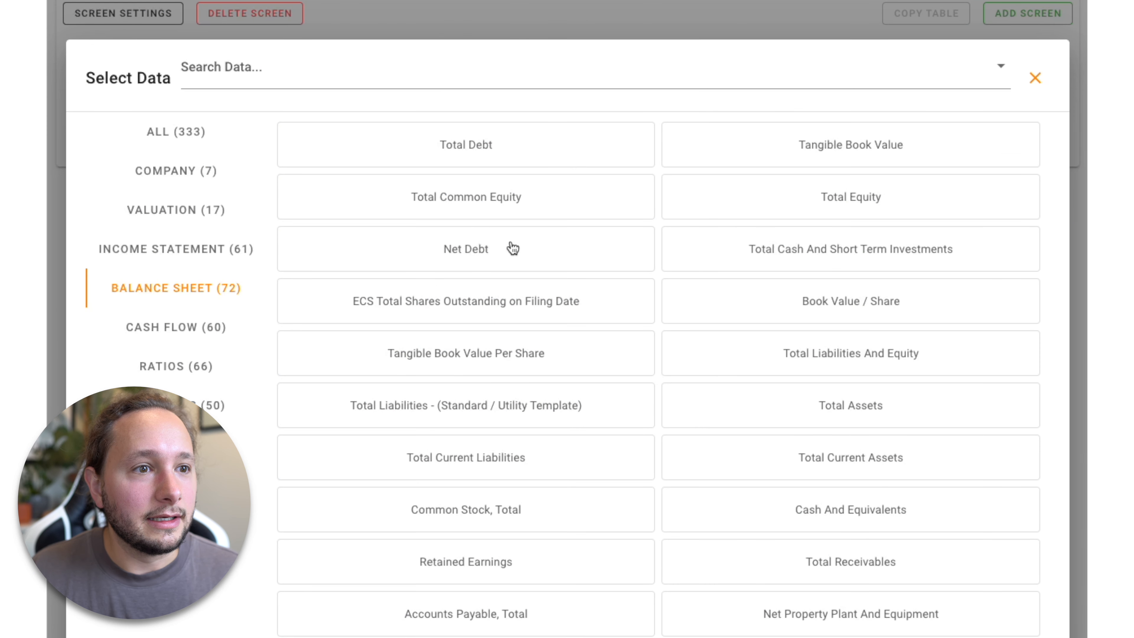
left_click(513, 248)
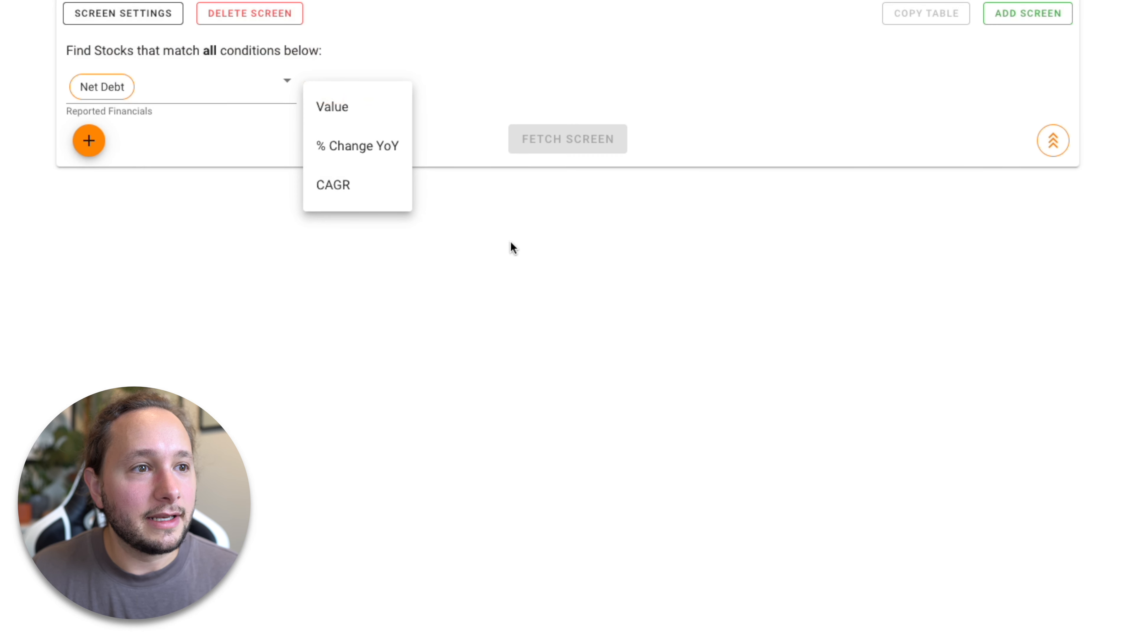
left_click(375, 110)
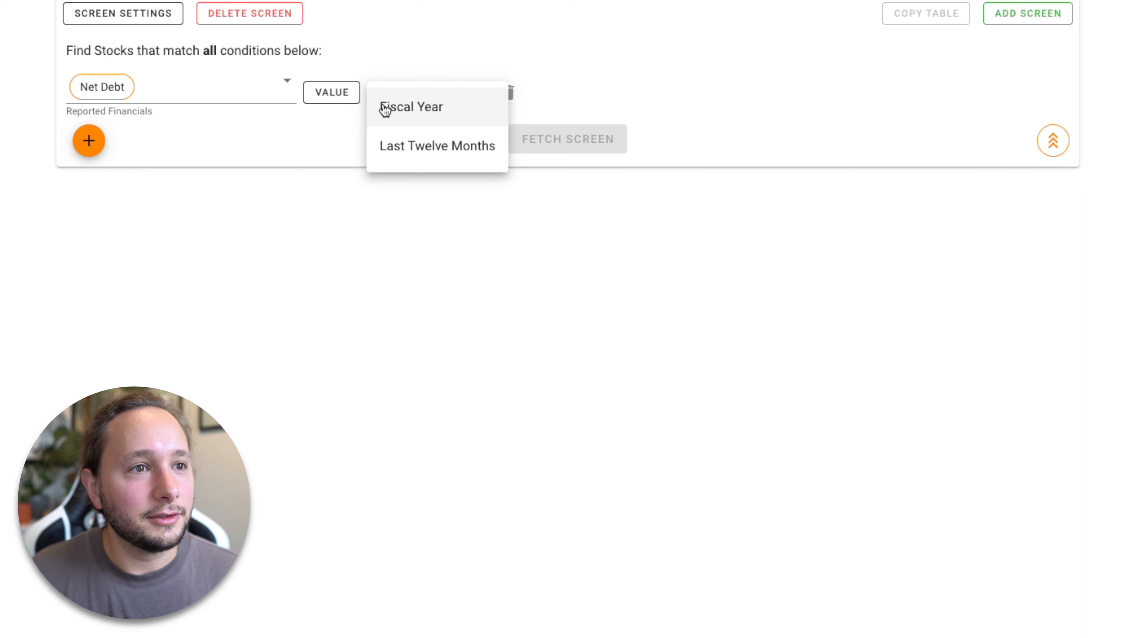
left_click(443, 109)
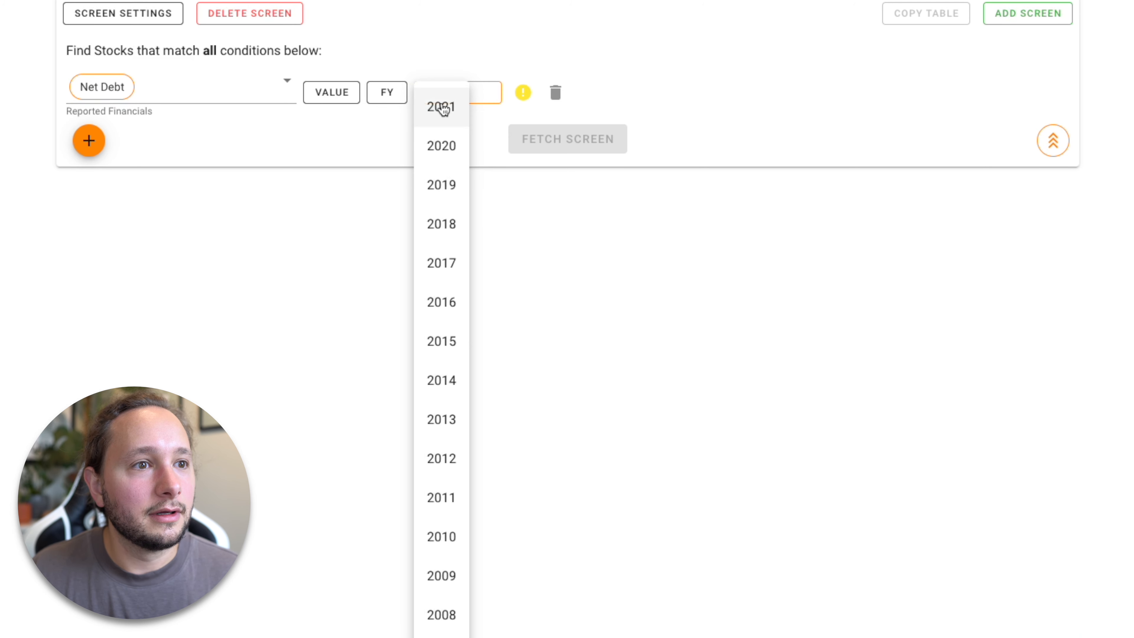
left_click(445, 146)
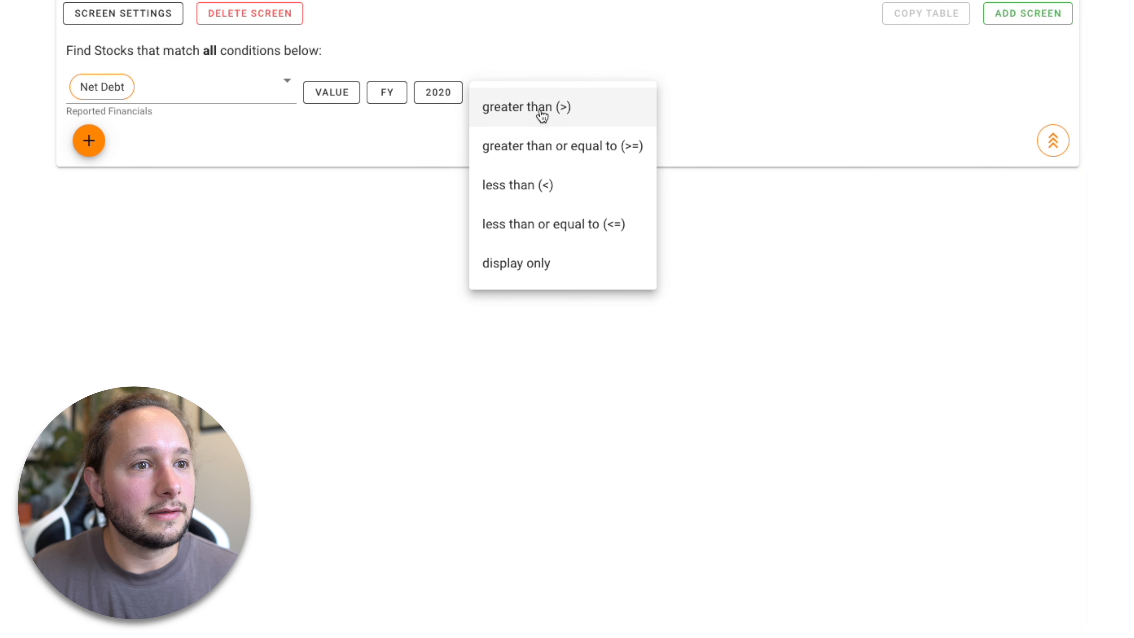
left_click(524, 185)
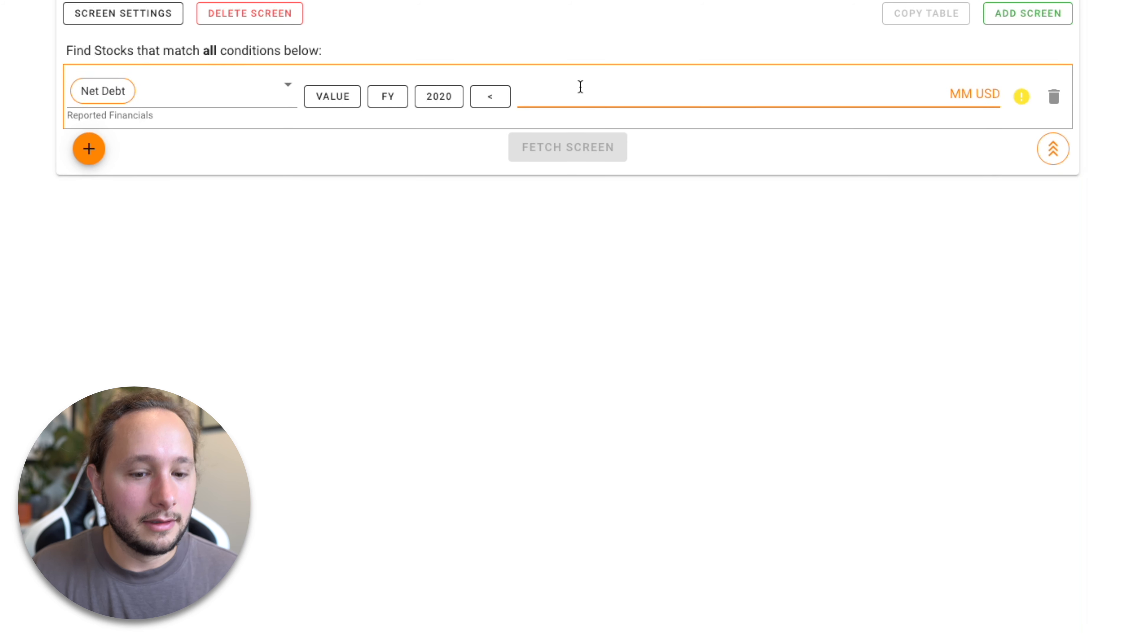
type("00")
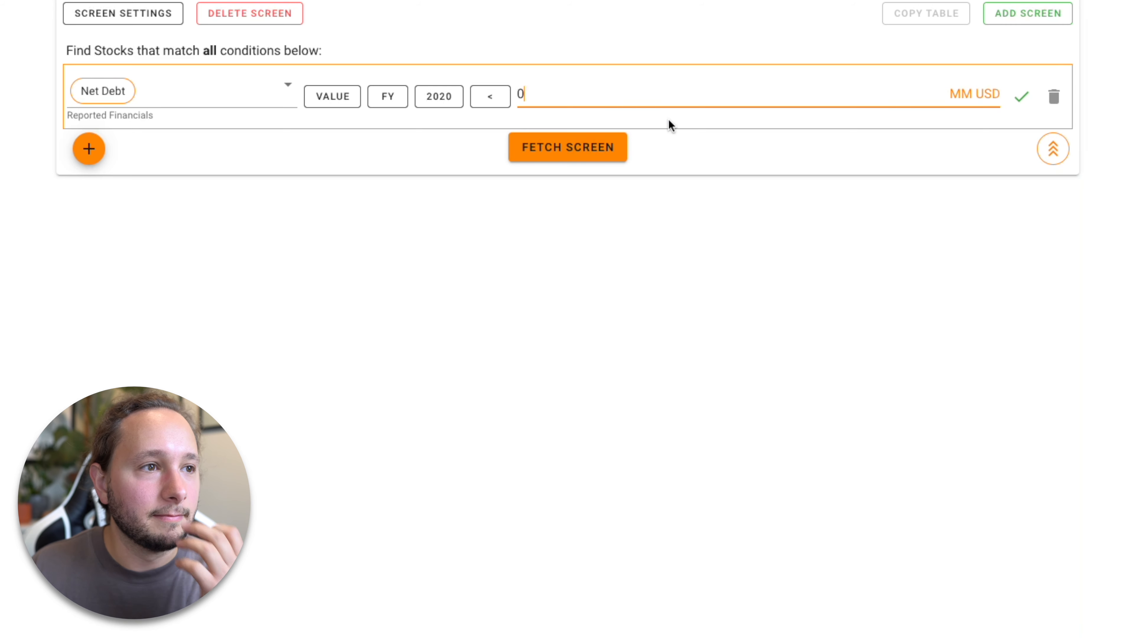
left_click(617, 158)
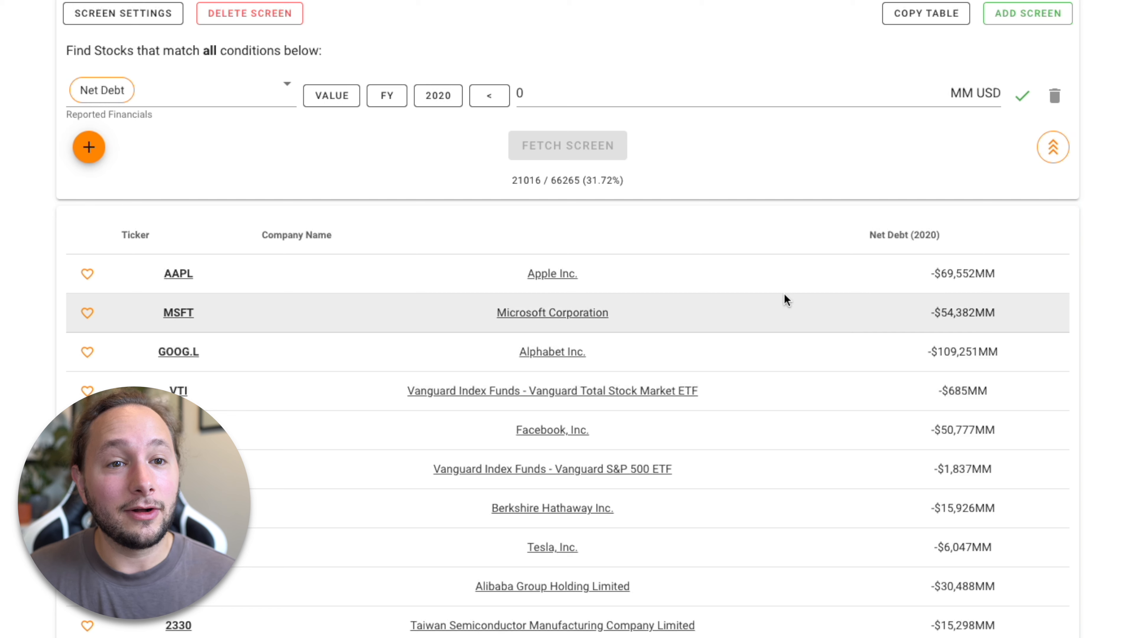
Look through the companies and their 2020 Net Debt figures in the screen results.
scroll(730, 309, "down", 1)
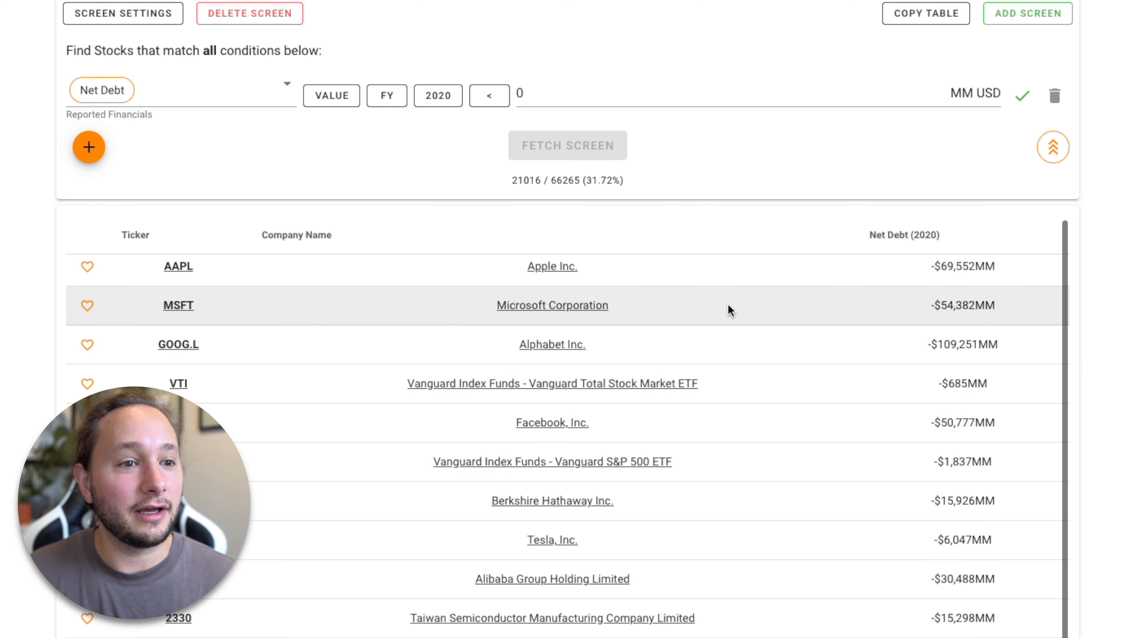
scroll(678, 375, "down", 2)
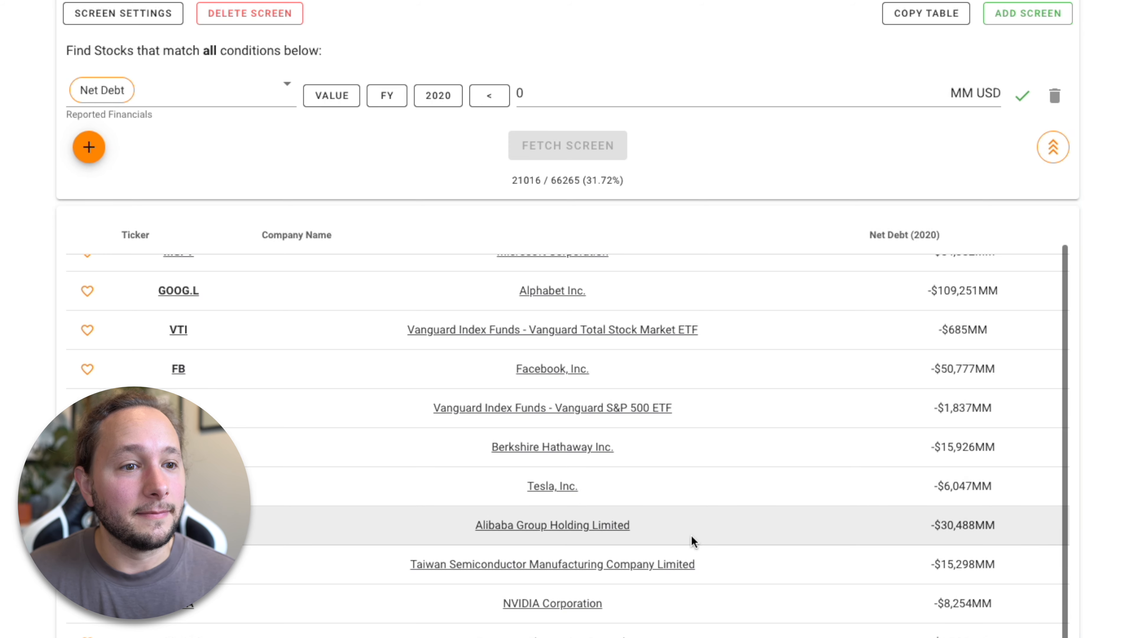
scroll(693, 542, "down", 15)
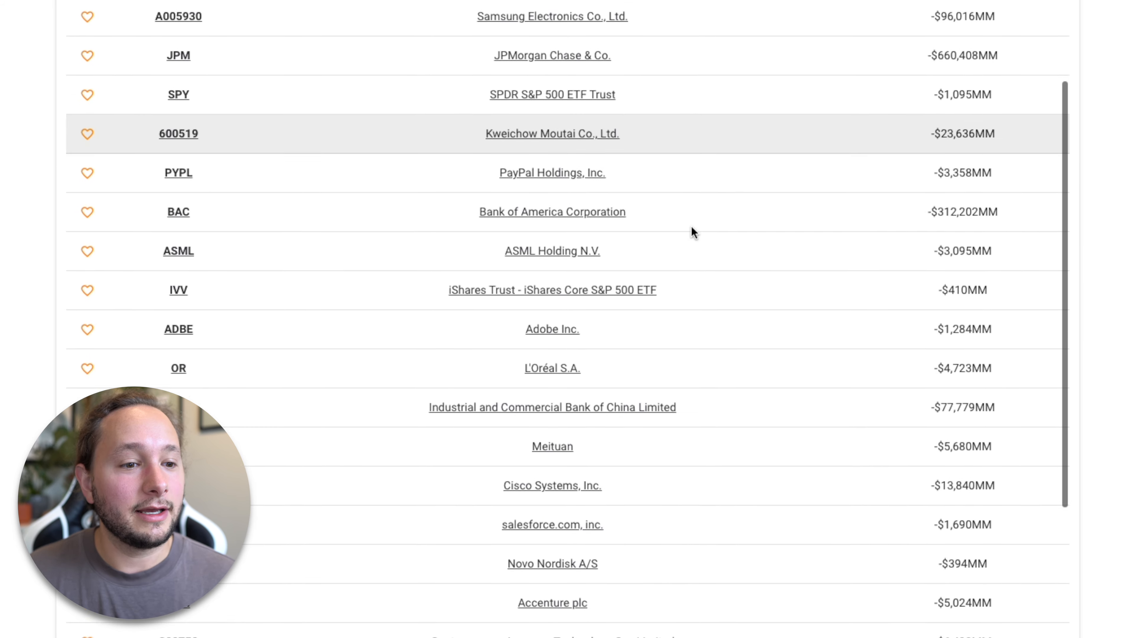
scroll(693, 231, "down", 7)
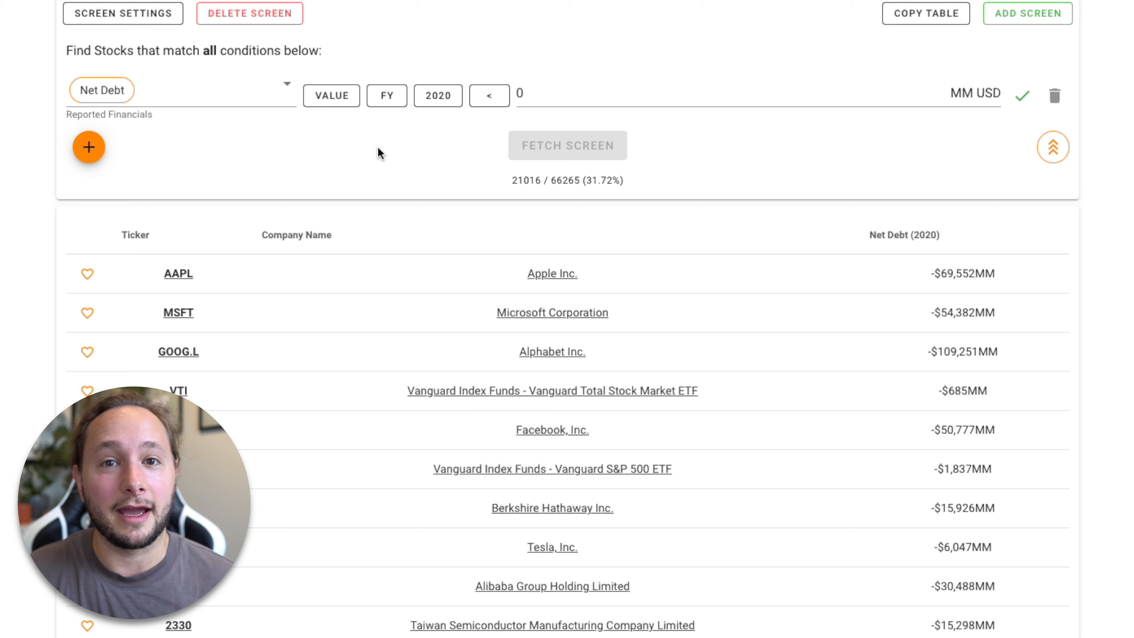
Add a second condition on Last Market Capitalization with the less than operator.
left_click(89, 148)
left_click(94, 154)
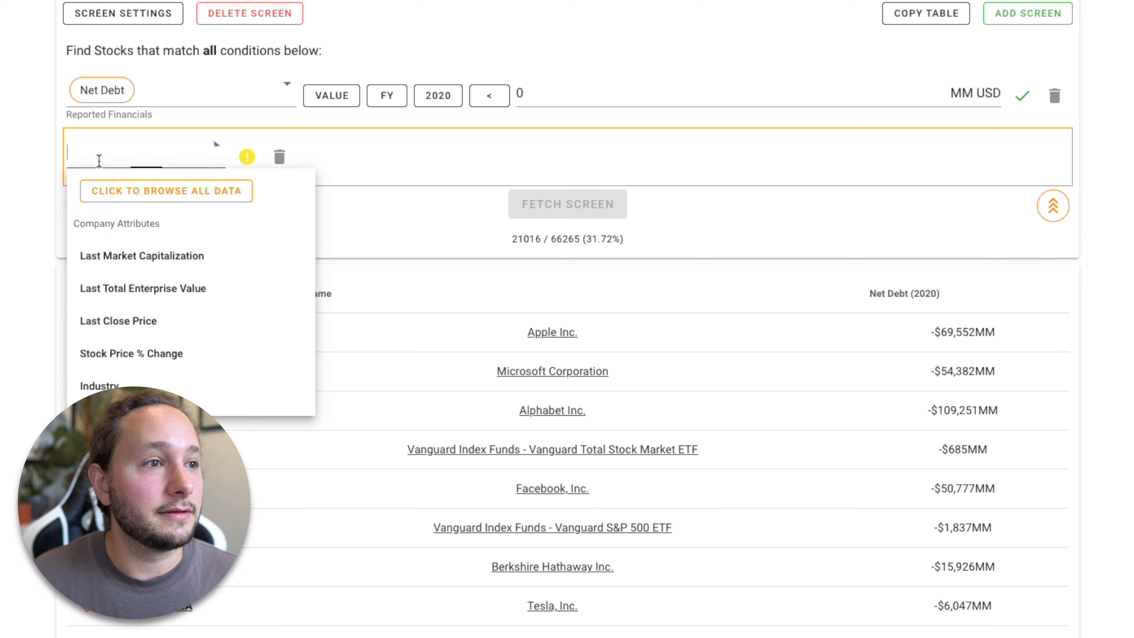
left_click(151, 265)
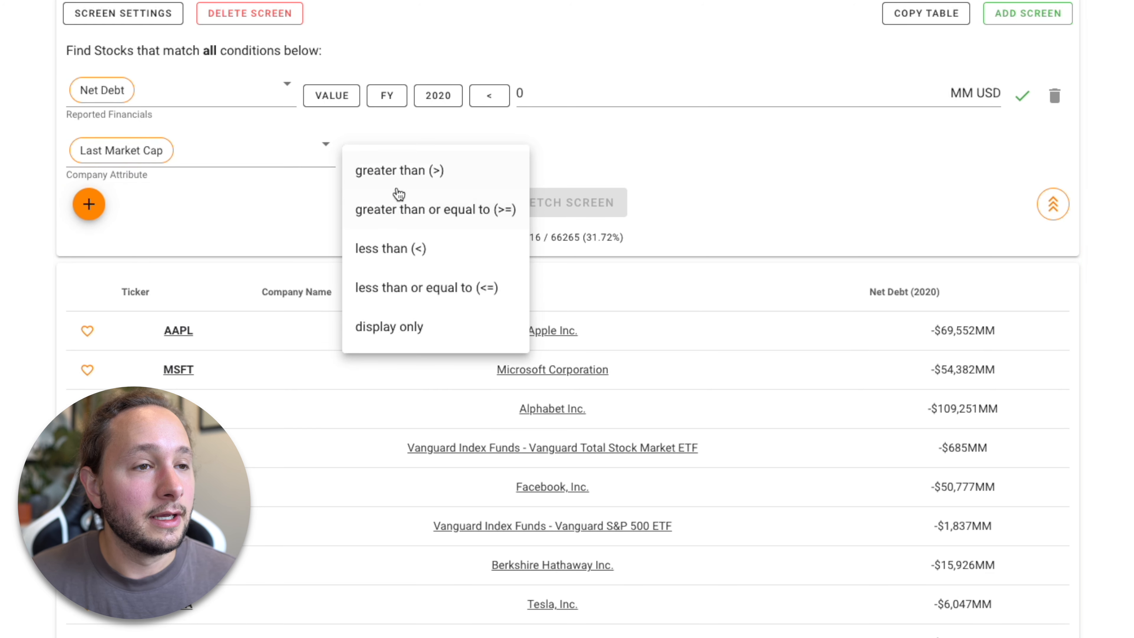
left_click(420, 253)
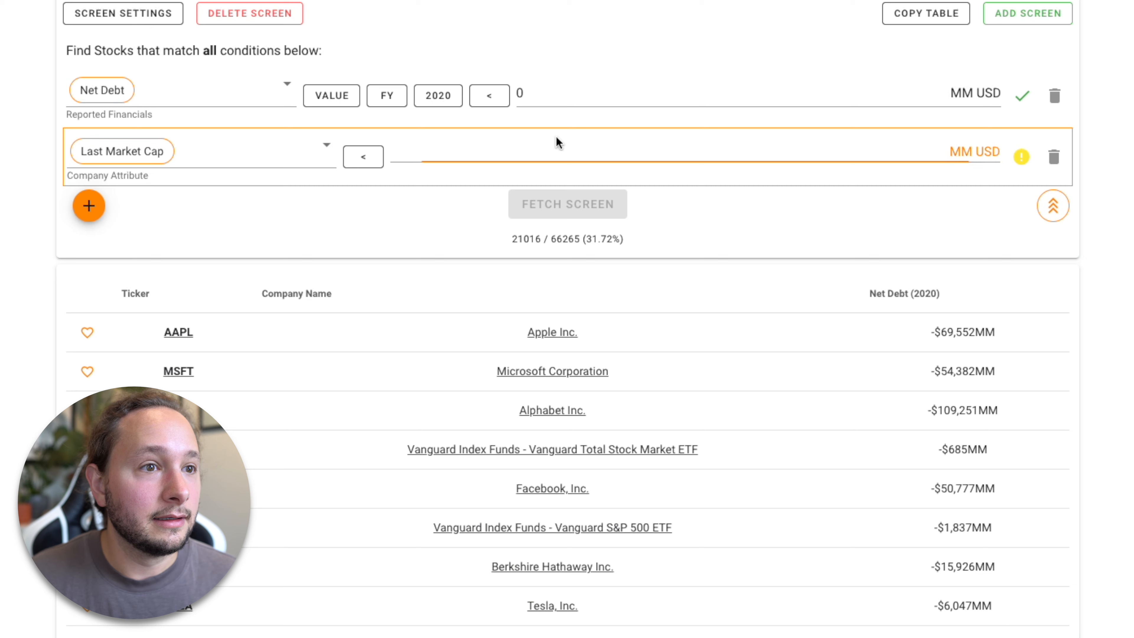
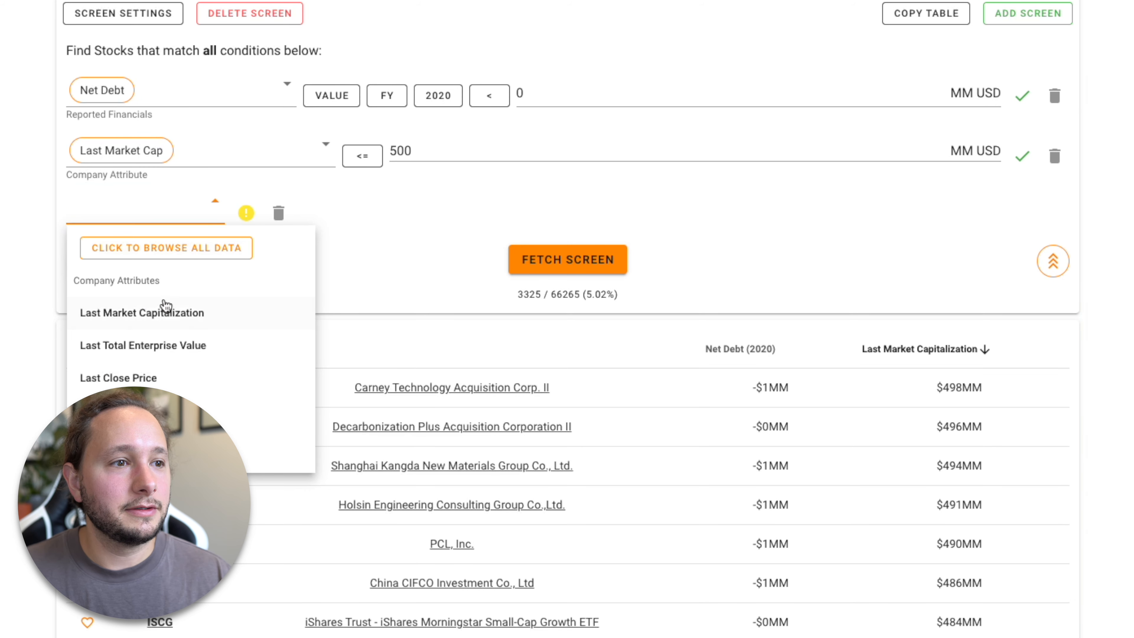
Make the new third condition Last Market Capitalization greater than 1 MM USD and fetch the screen.
left_click(166, 306)
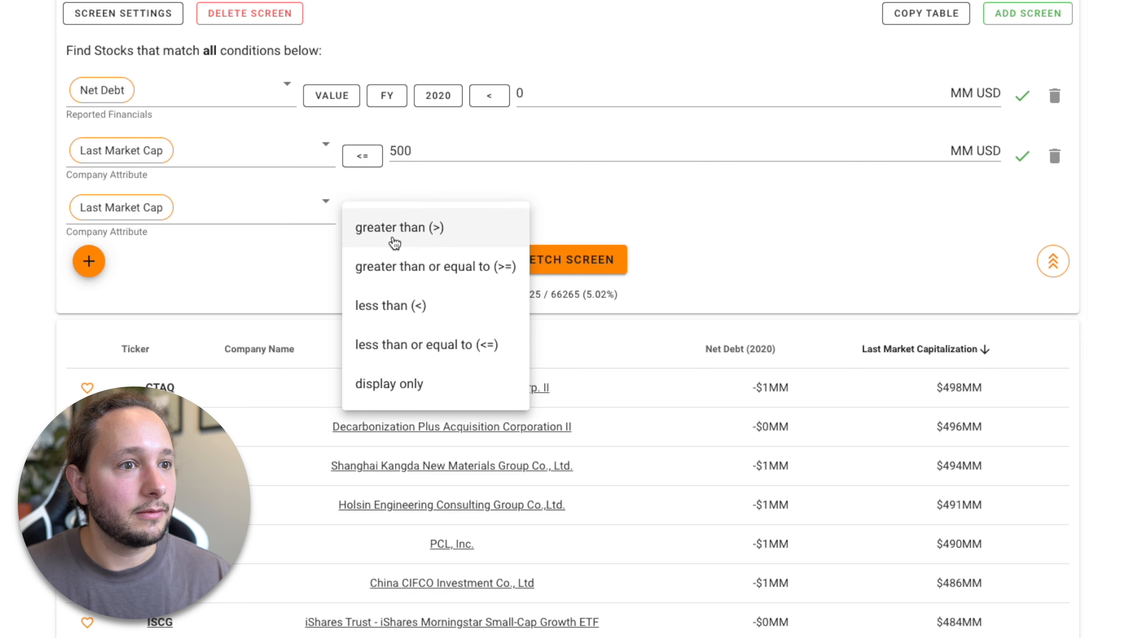
left_click(397, 228)
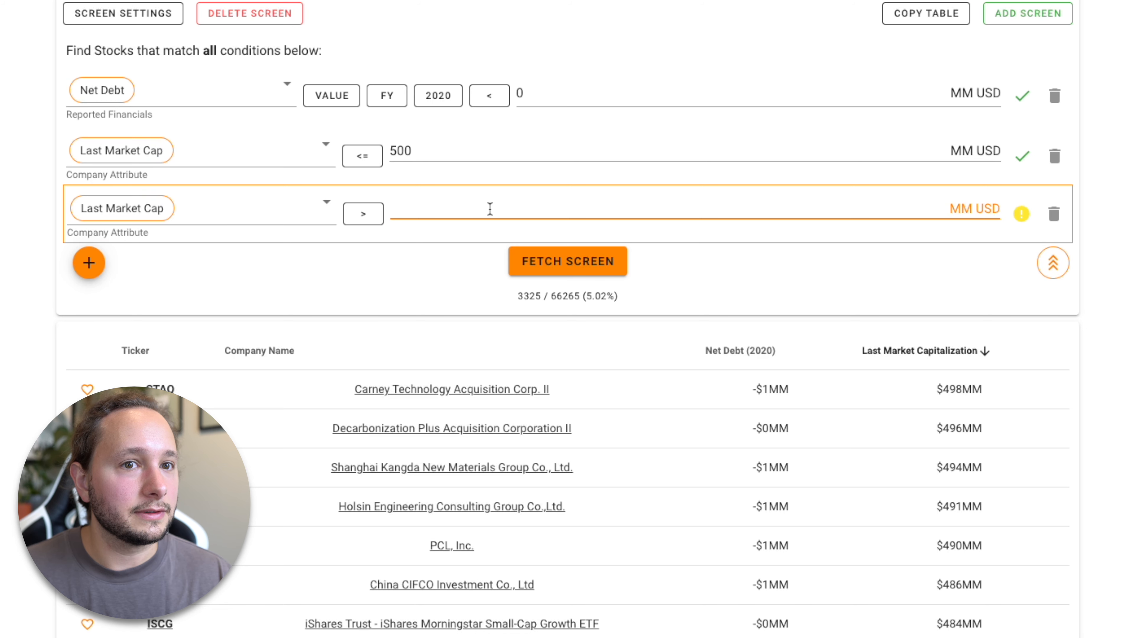
type("1")
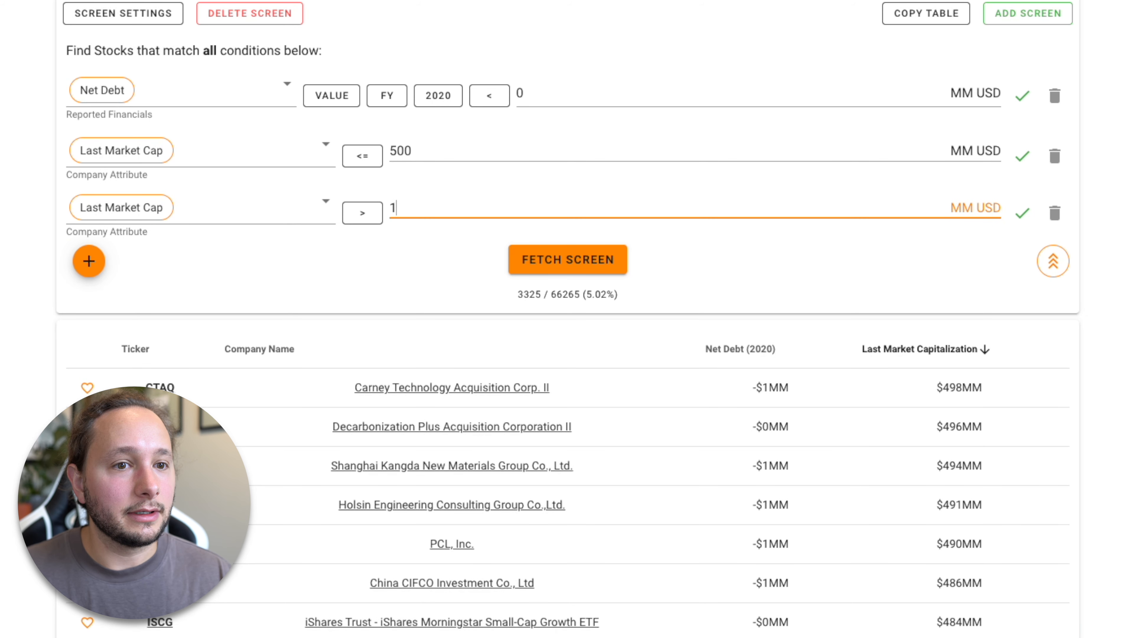
left_click(583, 258)
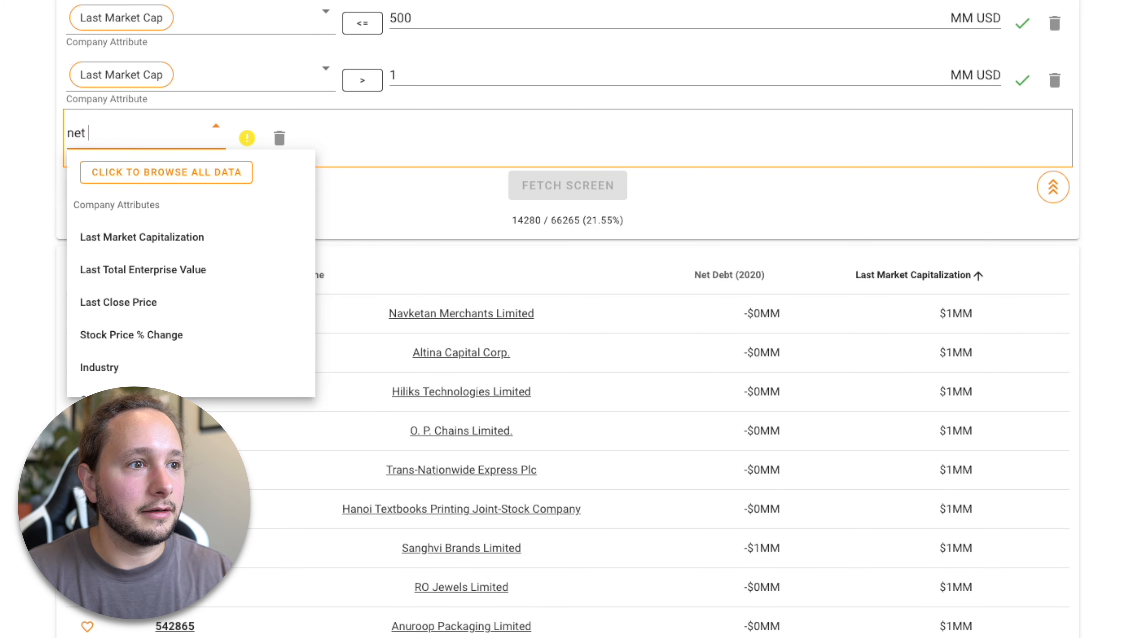
Set the new fourth condition to reported Net Debt, value, fiscal year 2020, less than -1 MM USD.
type("debt")
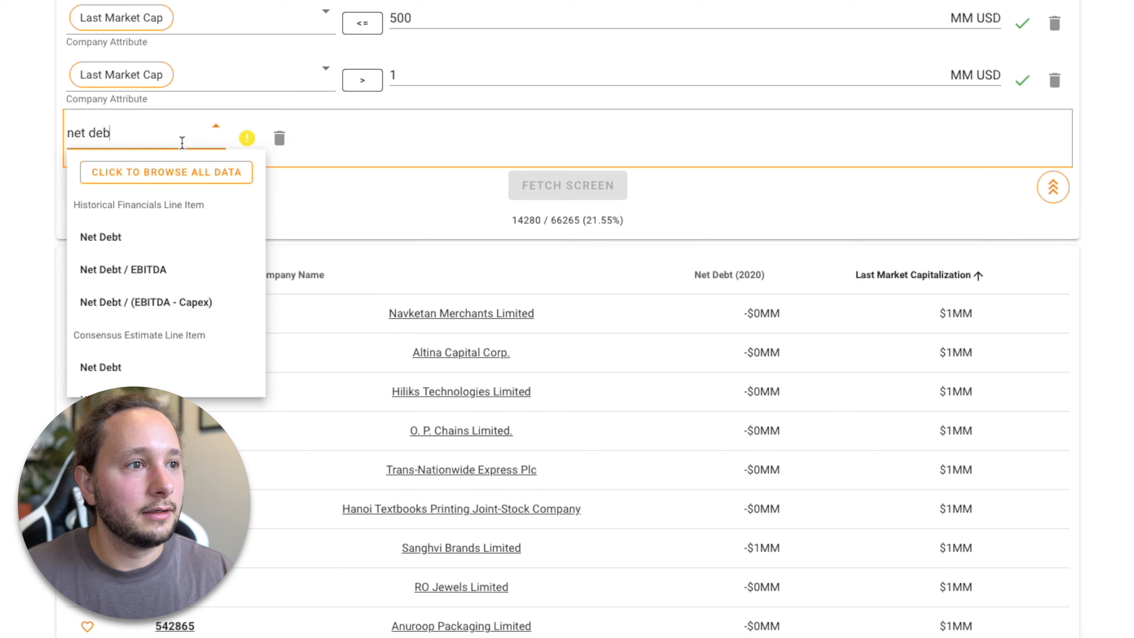
left_click(164, 246)
left_click(343, 152)
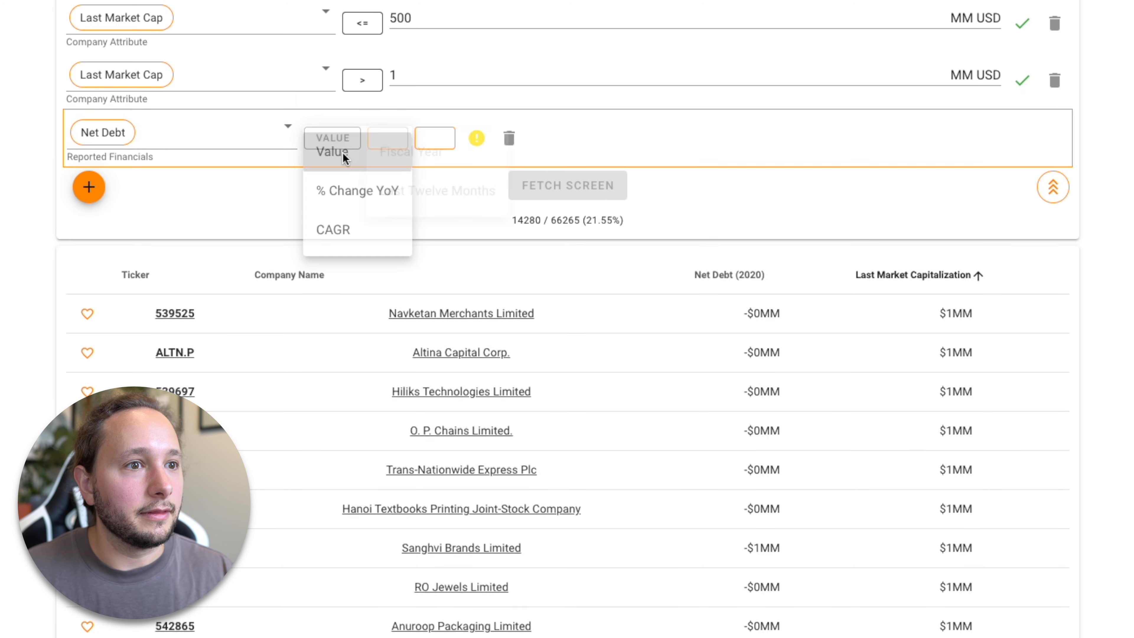
left_click(437, 149)
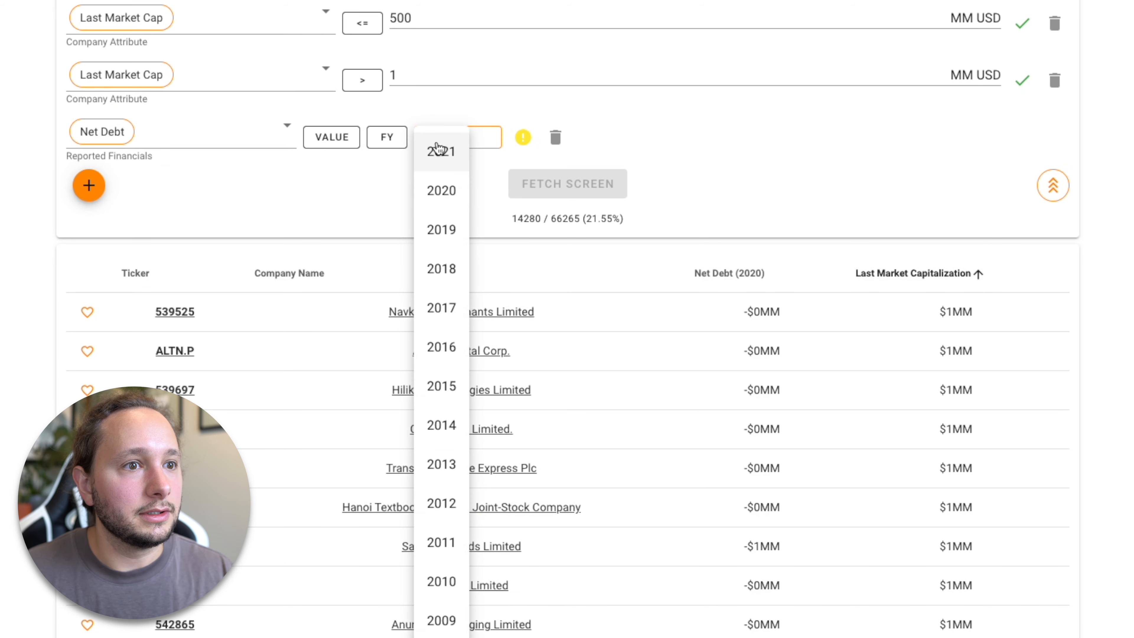
left_click(440, 192)
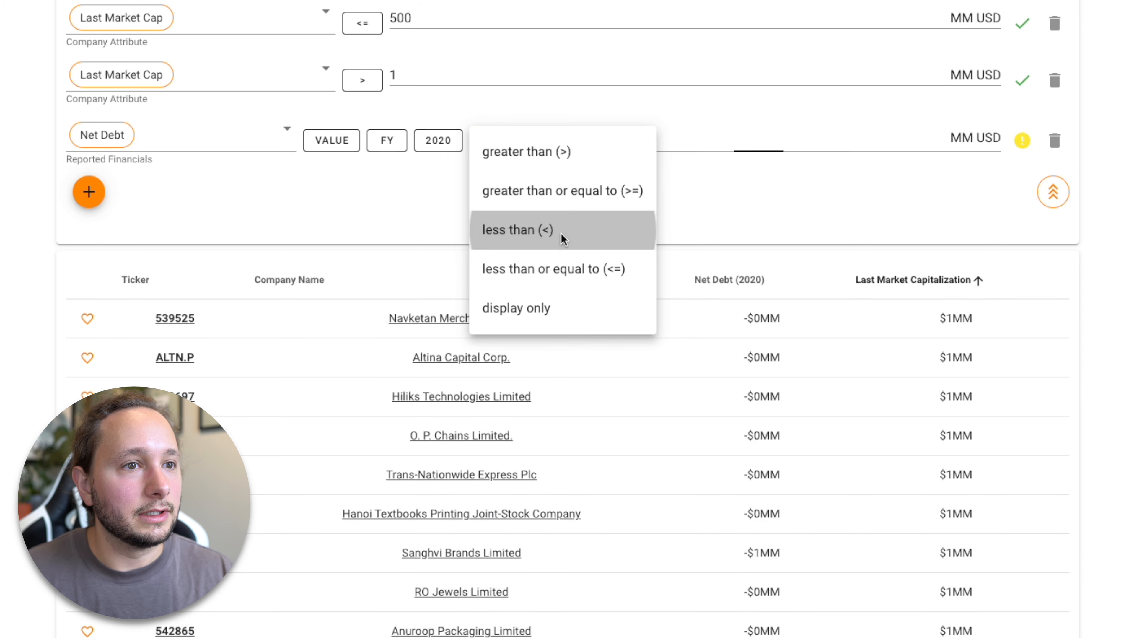
left_click(560, 232)
left_click(625, 156)
type("1")
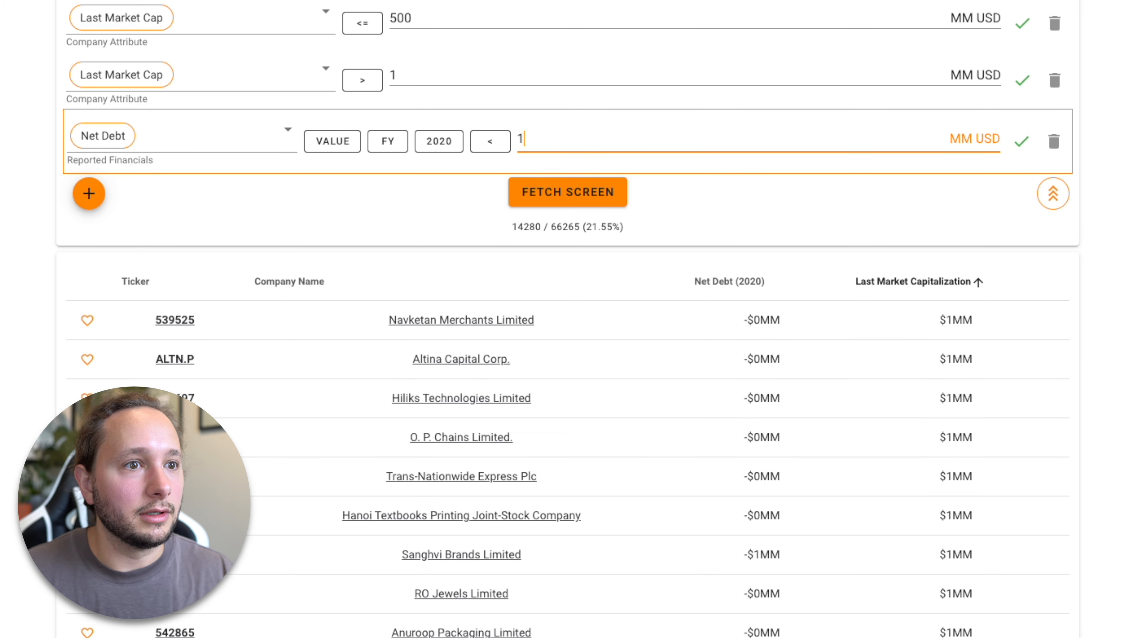
key("BackSpace")
type("-1")
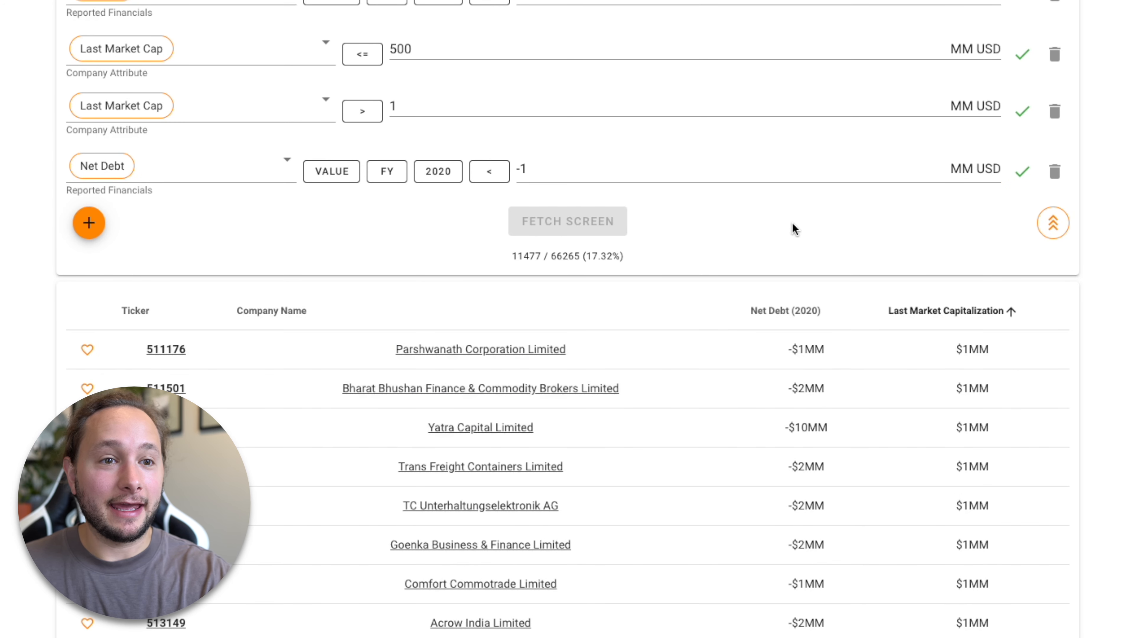
Check the companies listed for the tightened Net Debt and market cap screen.
scroll(803, 214, "down", 2)
scroll(811, 208, "down", 1)
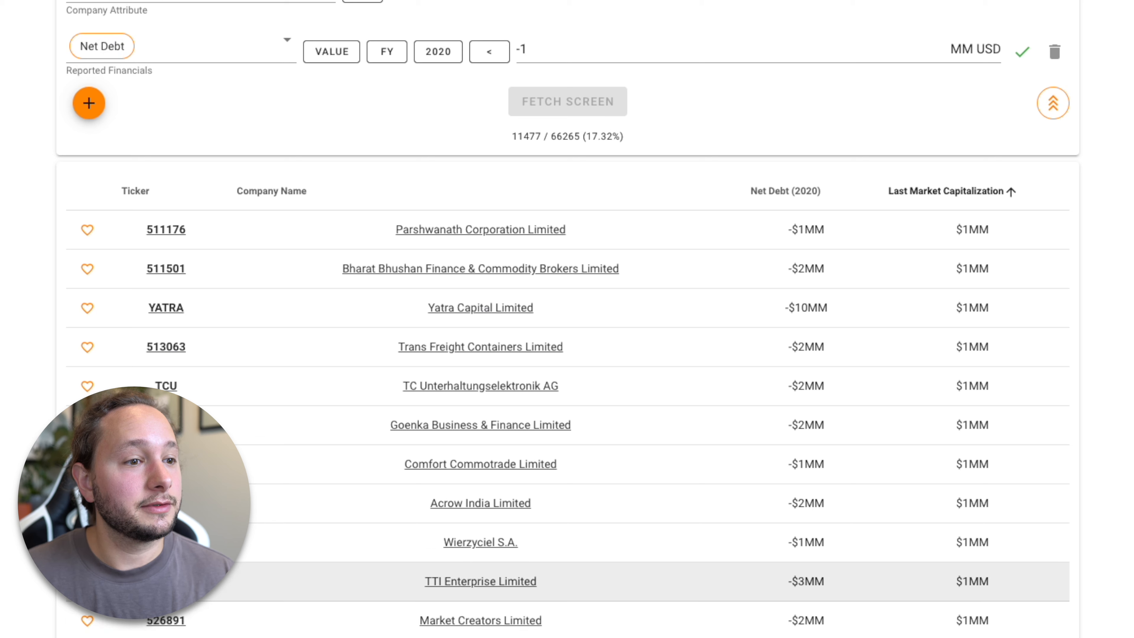
scroll(335, 259, "up", 3)
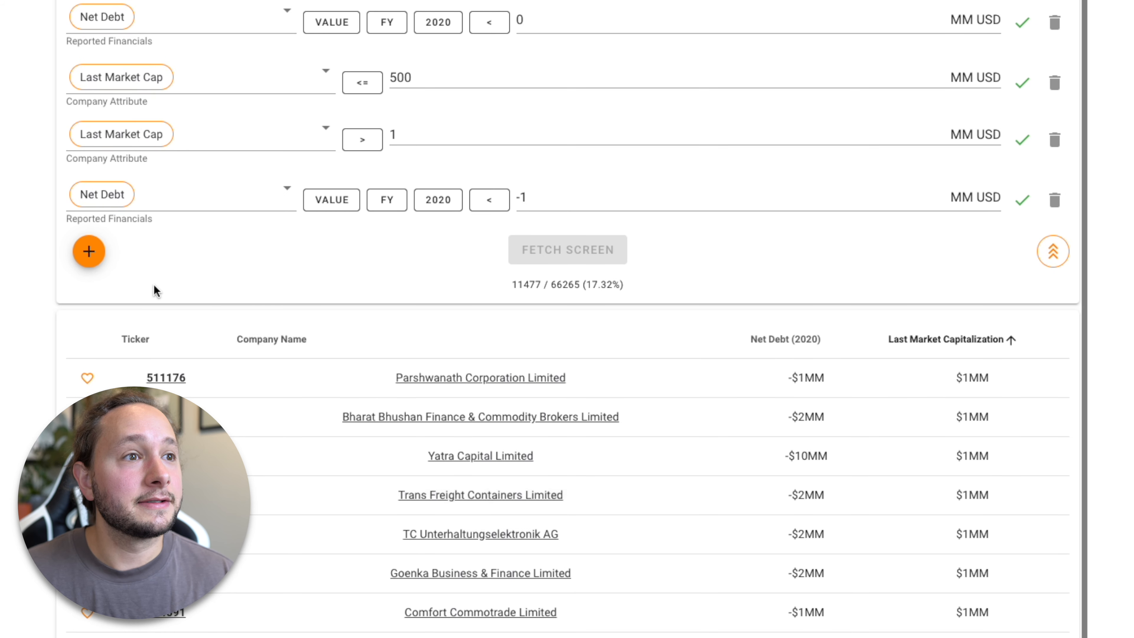
Add a fifth condition and open the full data browser for it.
left_click(105, 264)
left_click(188, 257)
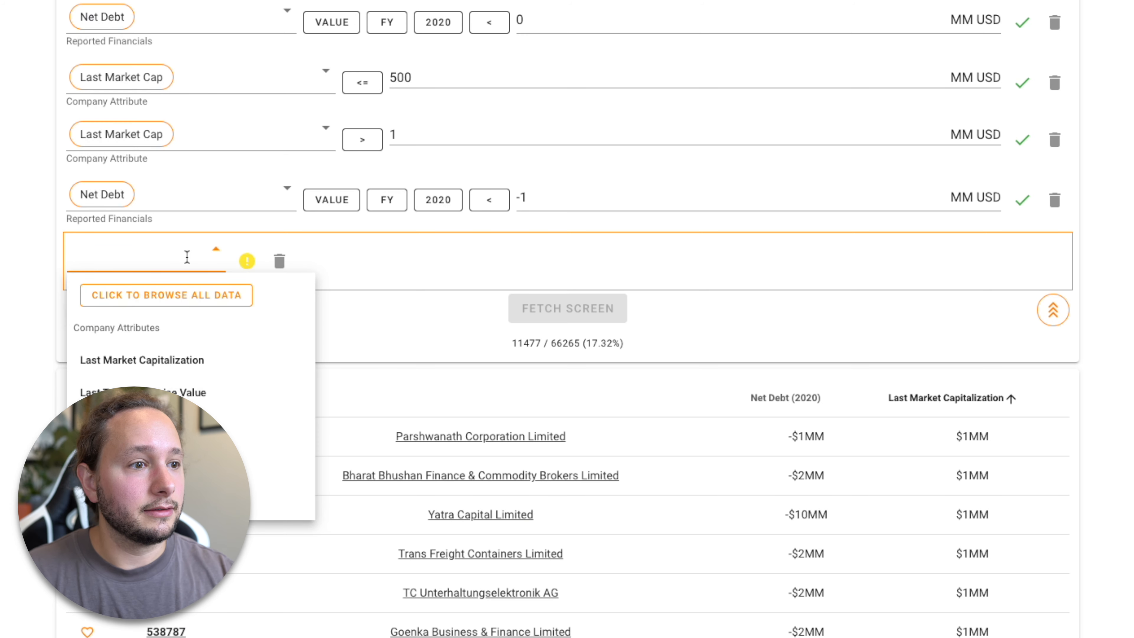
left_click(157, 296)
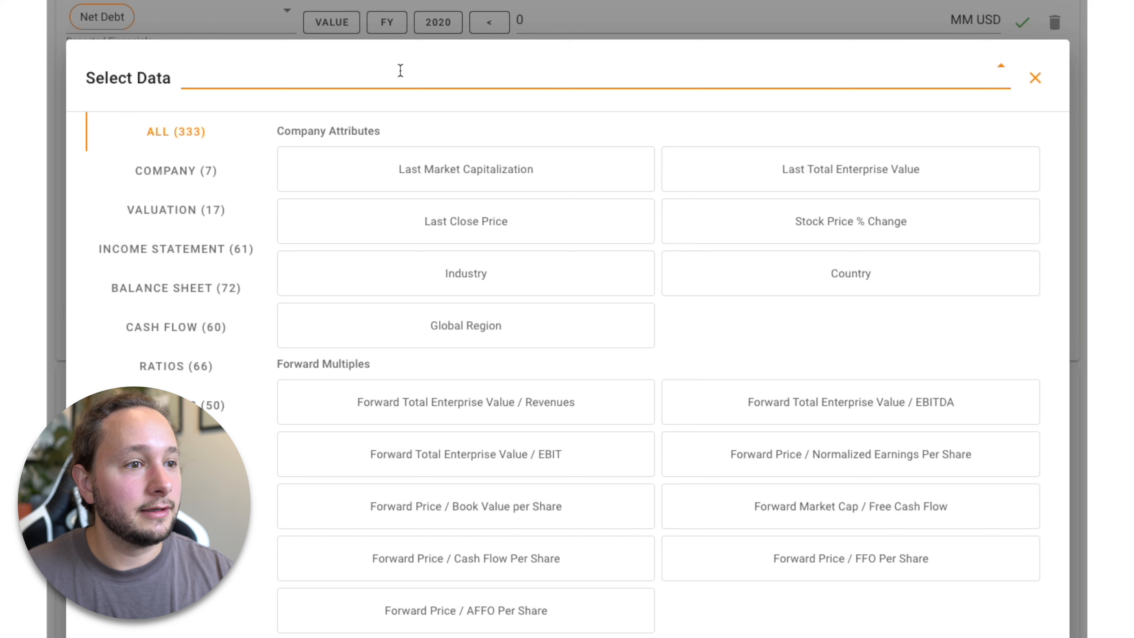
type("geogra")
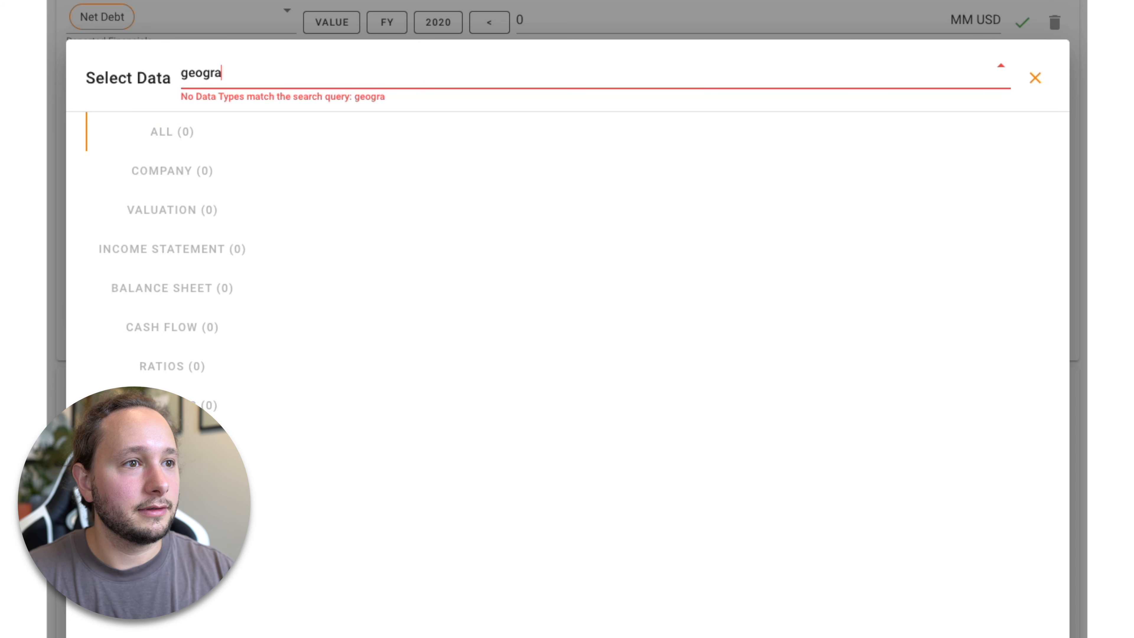
key("ctrl+a")
key("BackSpace")
Search the data types for country and set the condition to Country with the "is one of" operator.
type("cou")
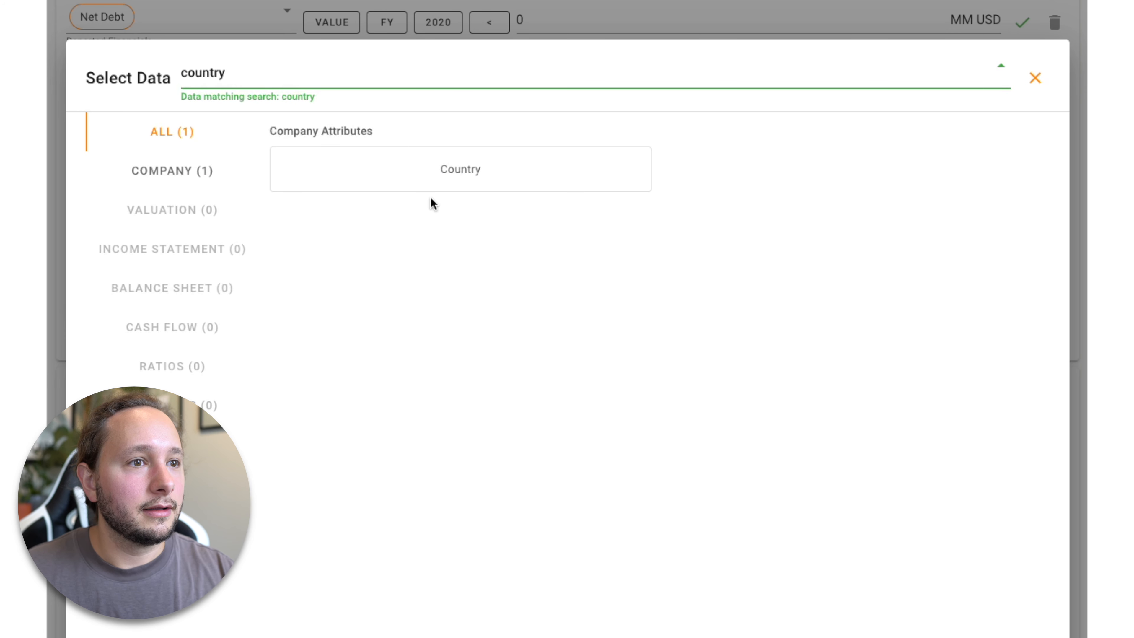
left_click(451, 170)
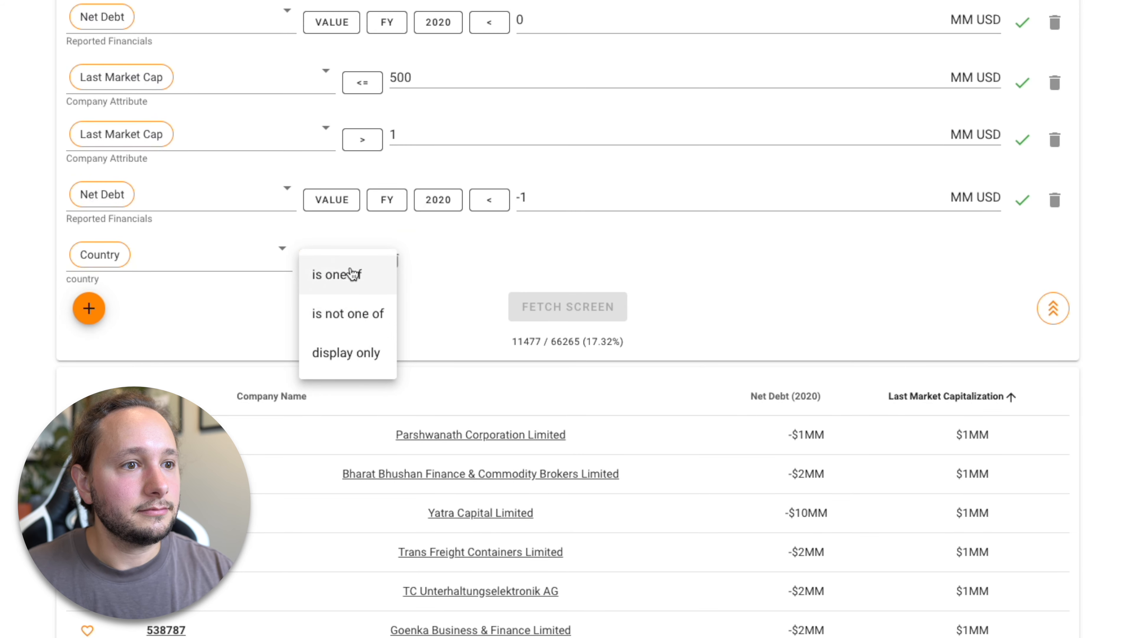
left_click(353, 274)
Search the countries for "united" and add United States to the Country condition.
left_click(437, 261)
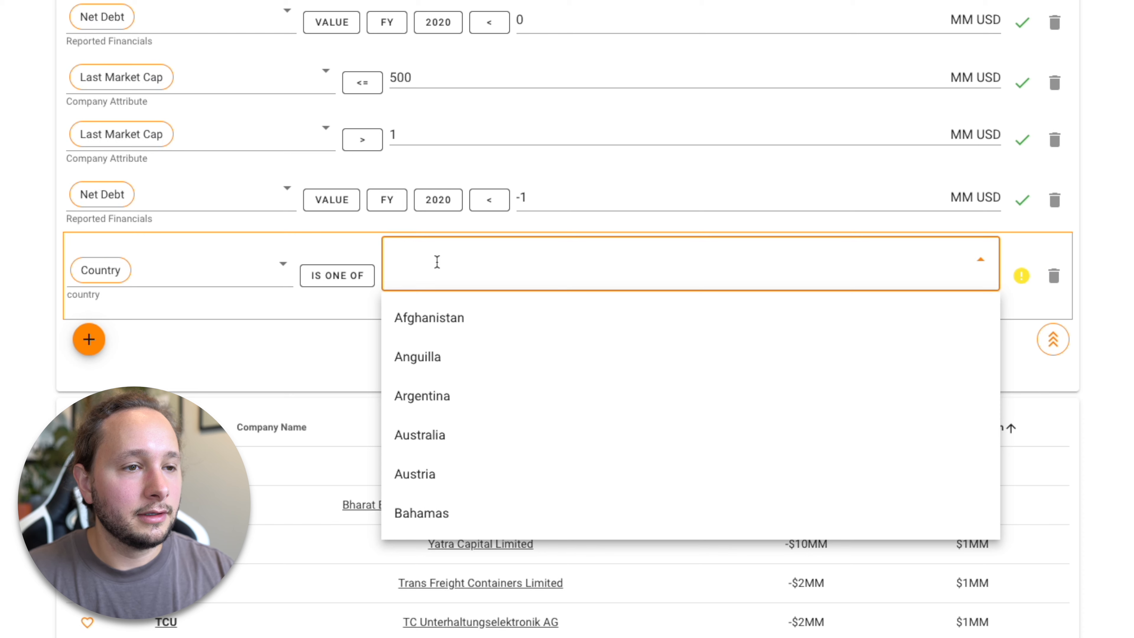
type("united")
key("Down")
key("Down")
key("Down")
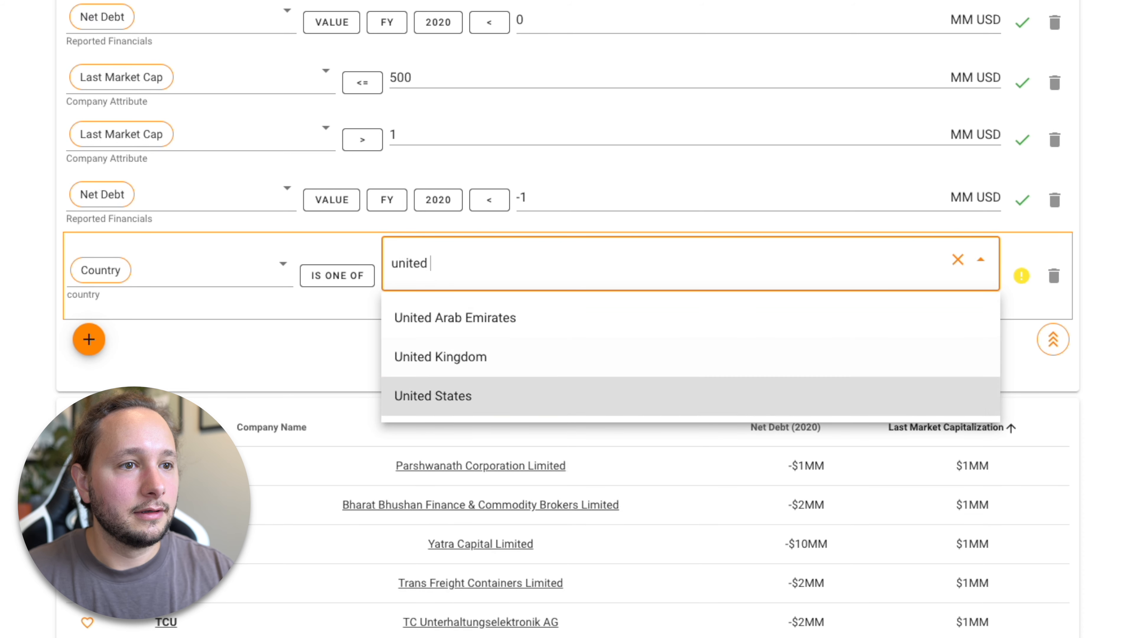
key("Return")
Add Canada as the second country in the Country condition and fetch the screen.
key("BackSpace")
key("BackSpace")
key("BackSpace")
key("BackSpace")
key("BackSpace")
type("canada")
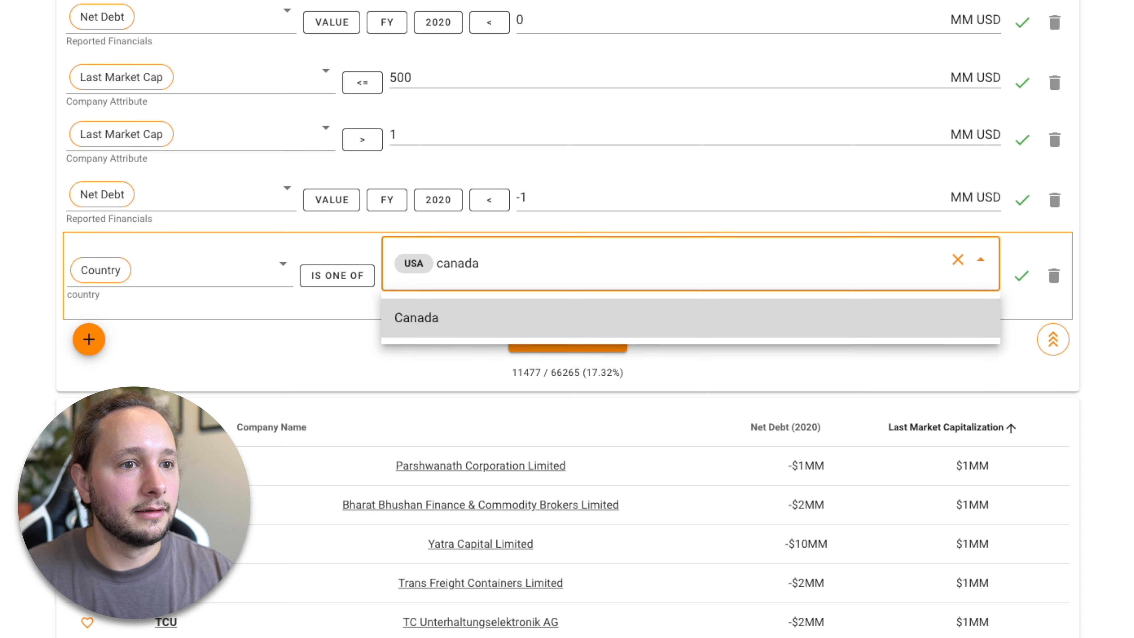
left_click(460, 319)
left_click(489, 369)
left_click(537, 353)
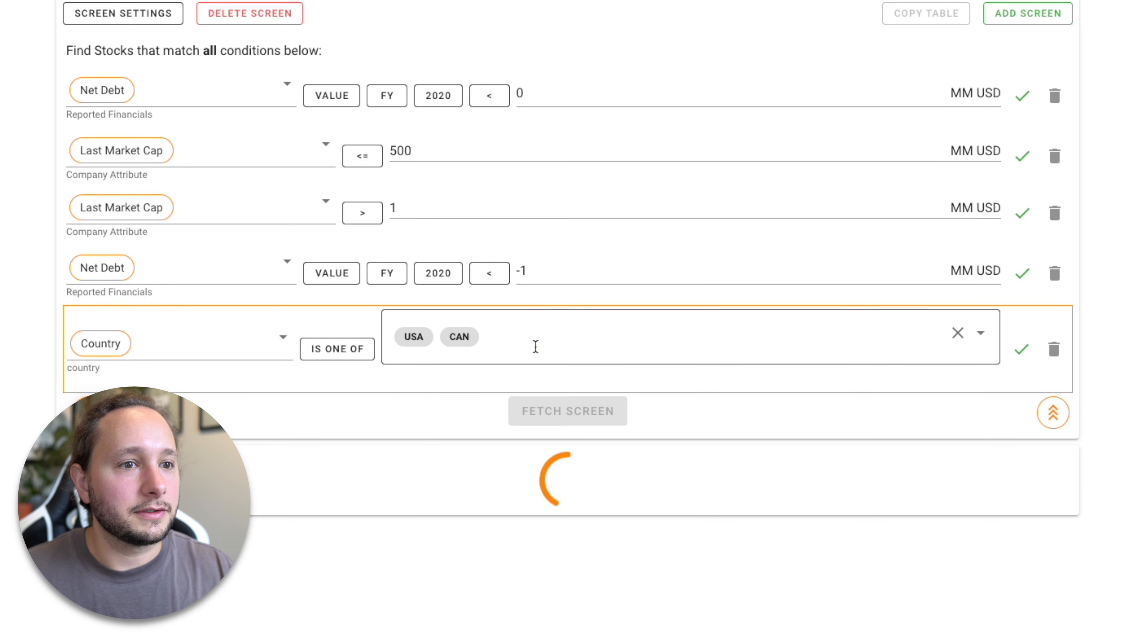
Collapse the condition list above the results of the country-filtered screen.
scroll(474, 400, "down", 1)
scroll(683, 610, "down", 1)
scroll(681, 610, "down", 10)
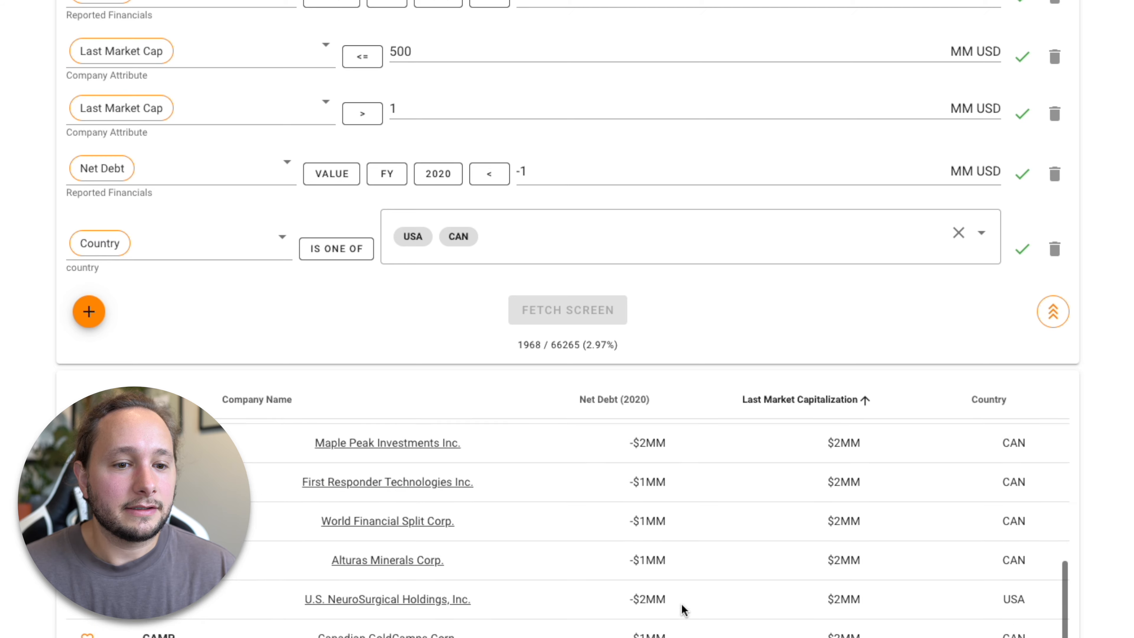
scroll(567, 312, "up", 3)
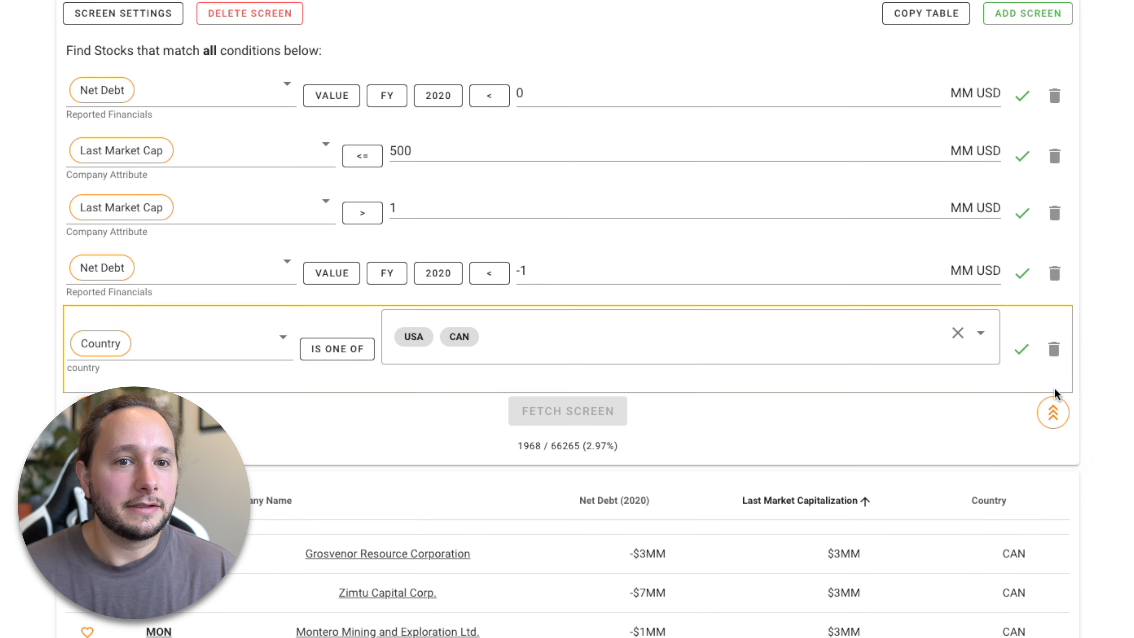
left_click(1052, 422)
scroll(746, 329, "up", 10)
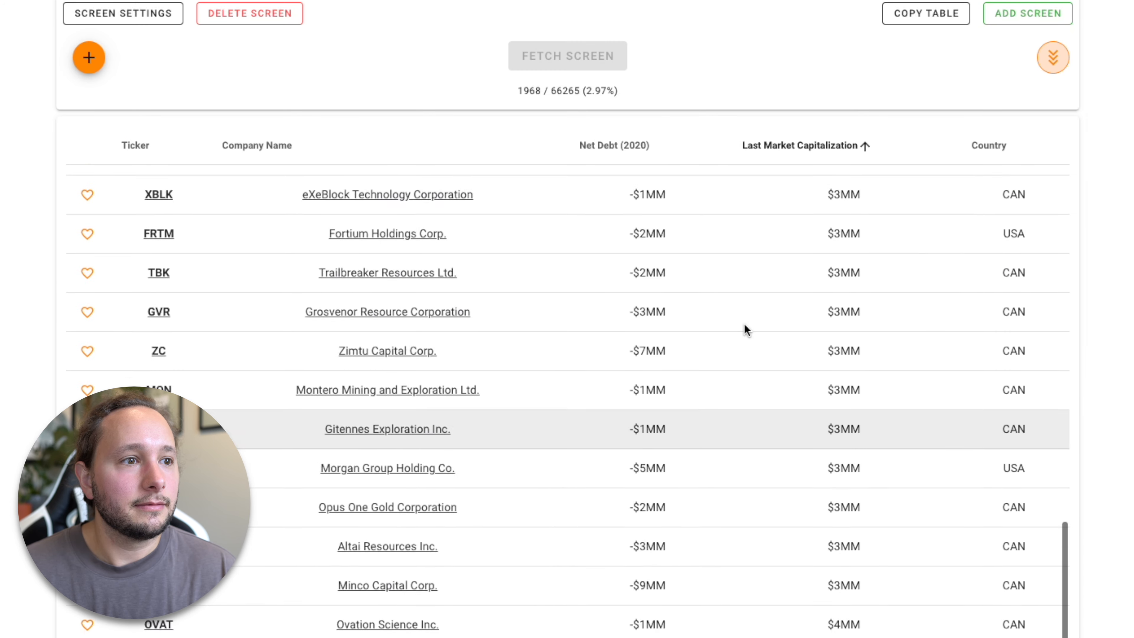
Look through the US and Canadian companies in the results and open 49 North Resources Inc.
scroll(746, 329, "down", 1)
scroll(747, 329, "down", 15)
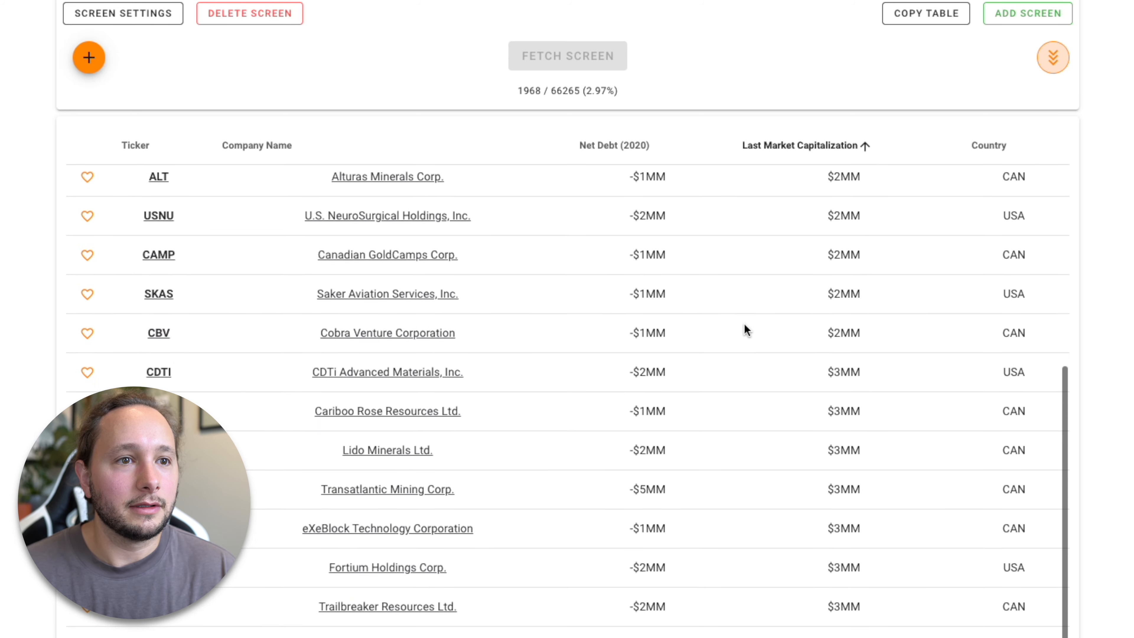
scroll(746, 329, "down", 4)
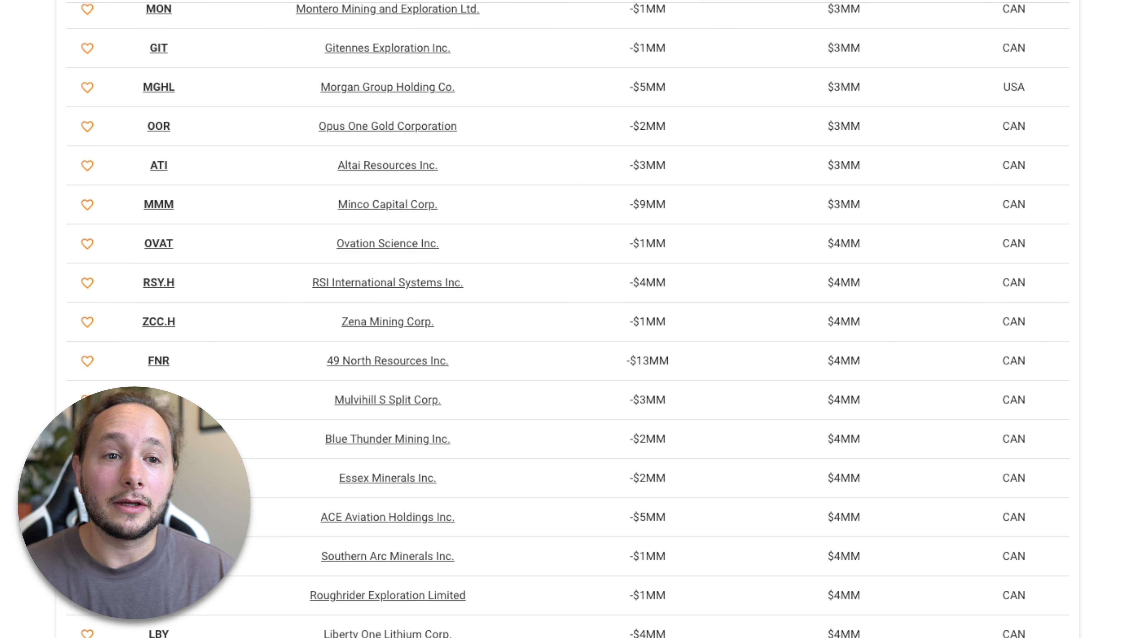
scroll(642, 597, "up", 20)
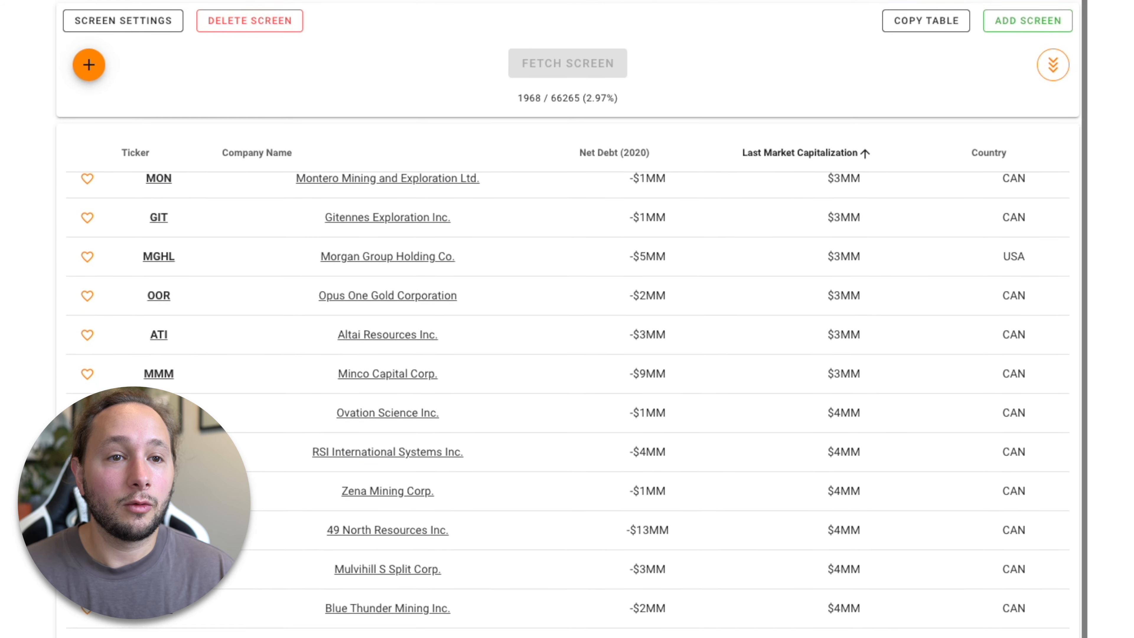
scroll(641, 597, "down", 10)
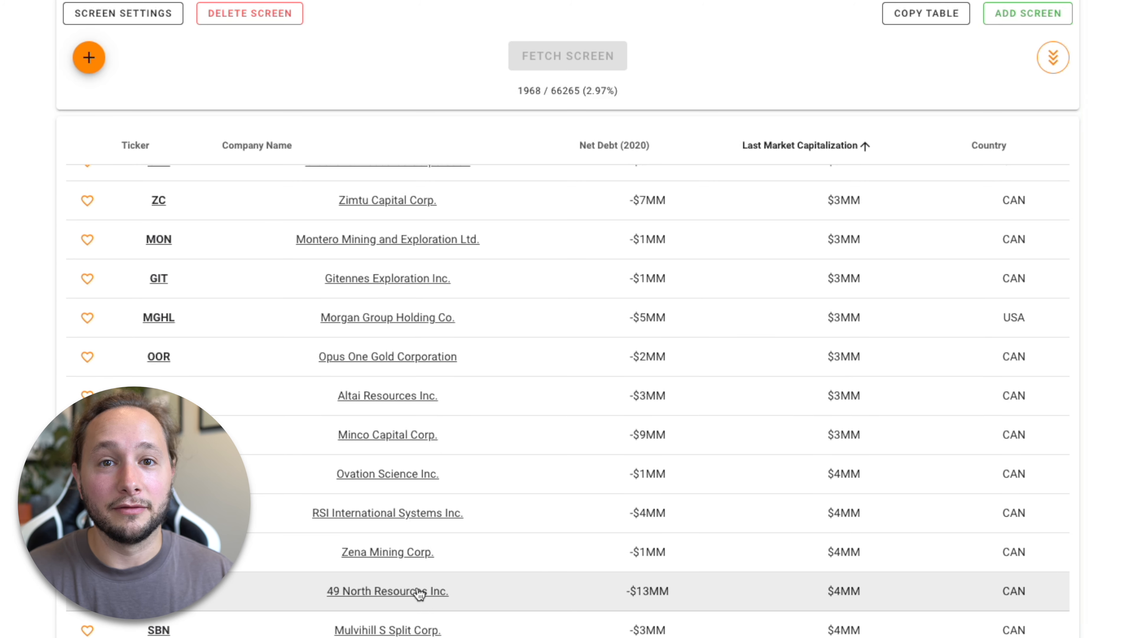
left_click(420, 592)
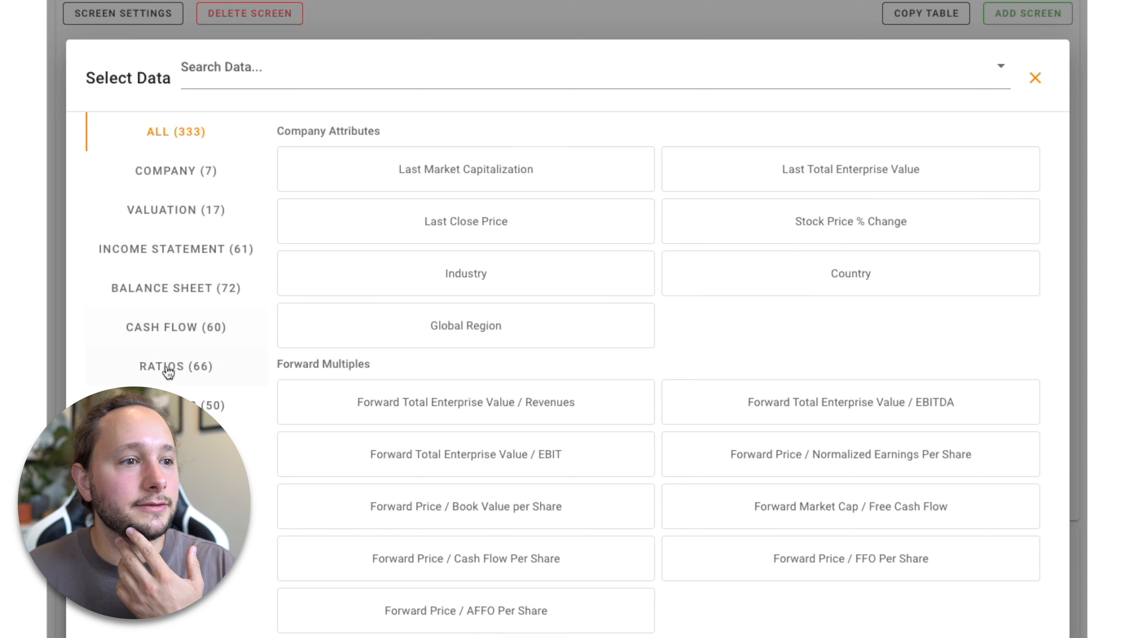
Choose Return on Capital (%) from the ratios for the sixth condition and set it to CAGR by fiscal year.
left_click(167, 370)
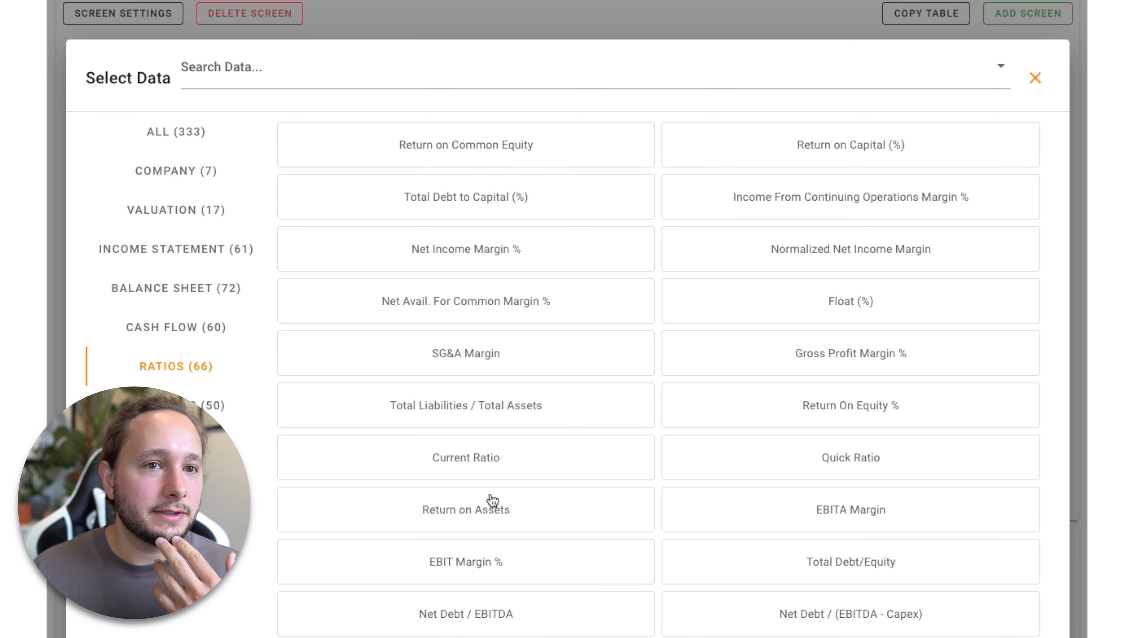
left_click(800, 152)
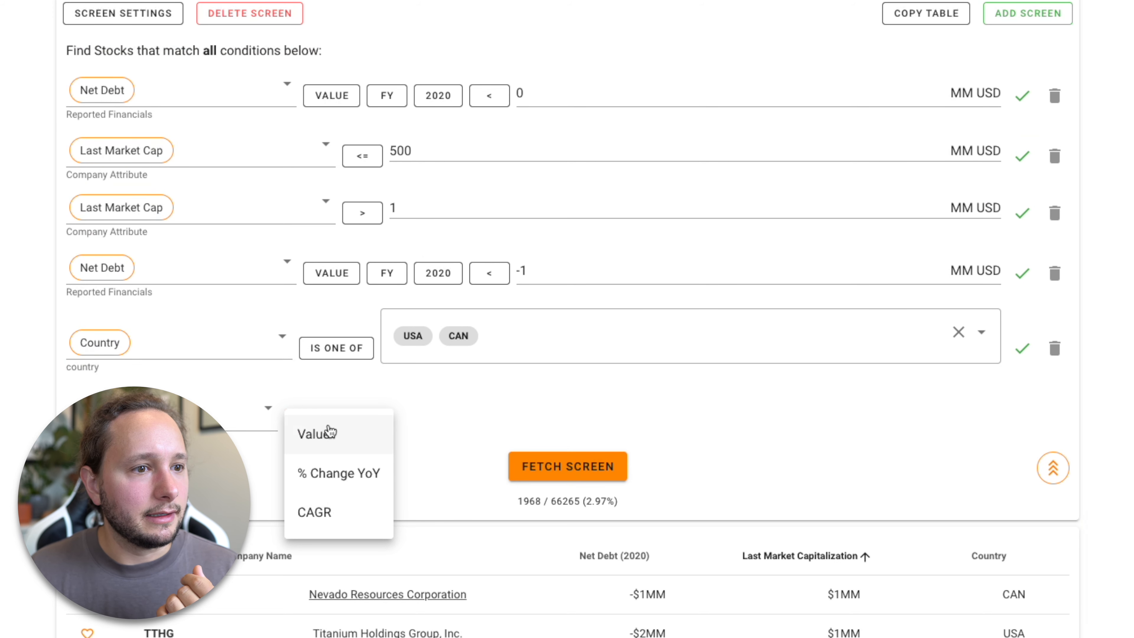
left_click(337, 529)
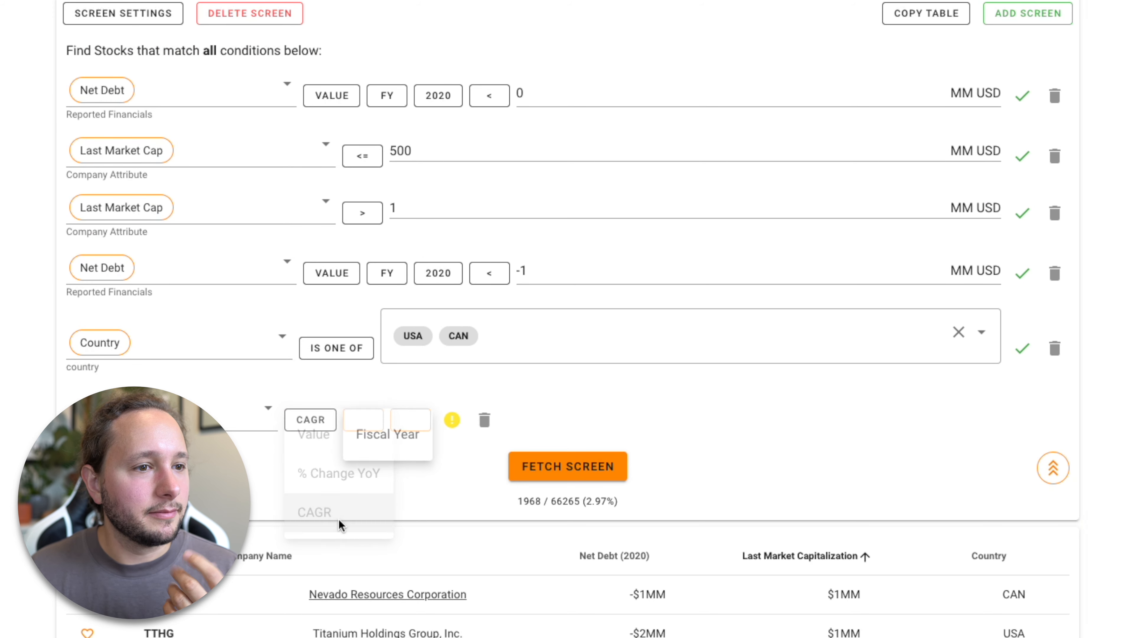
left_click(400, 456)
scroll(528, 370, "up", 10)
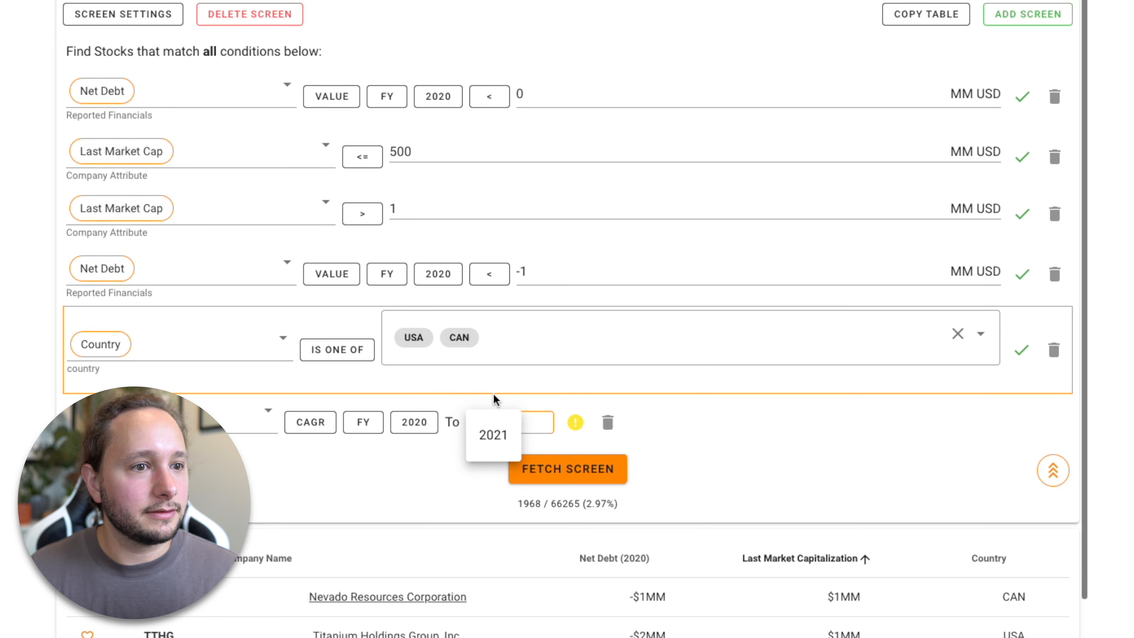
Set the Return on Capital CAGR condition to 2005 to 2020, greater than 10%, and fetch the screen.
left_click(420, 425)
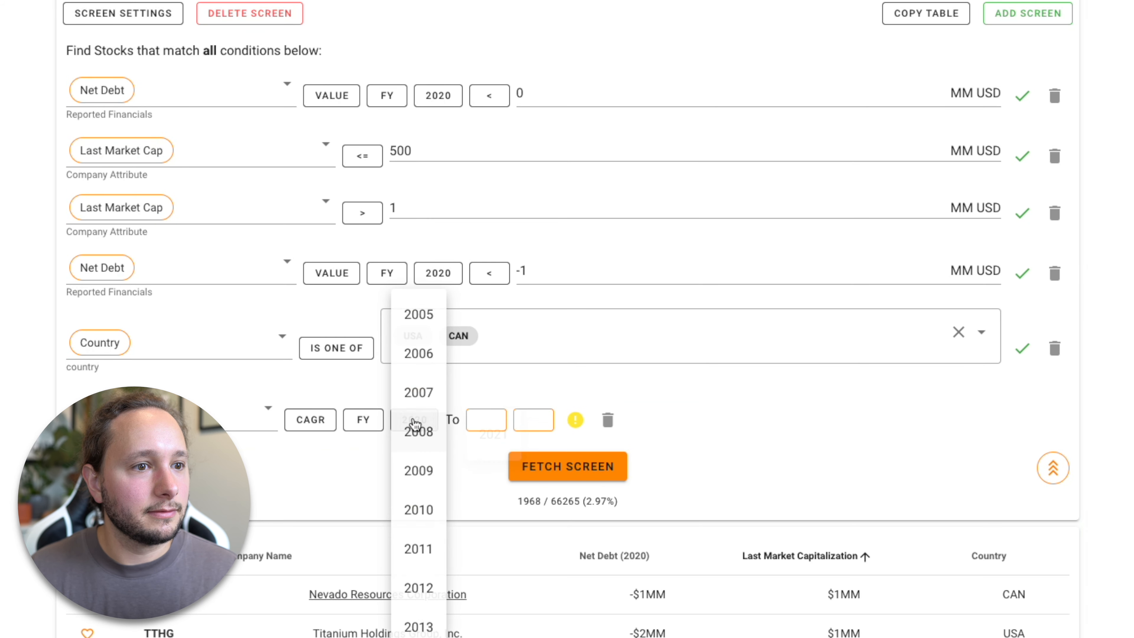
left_click(437, 317)
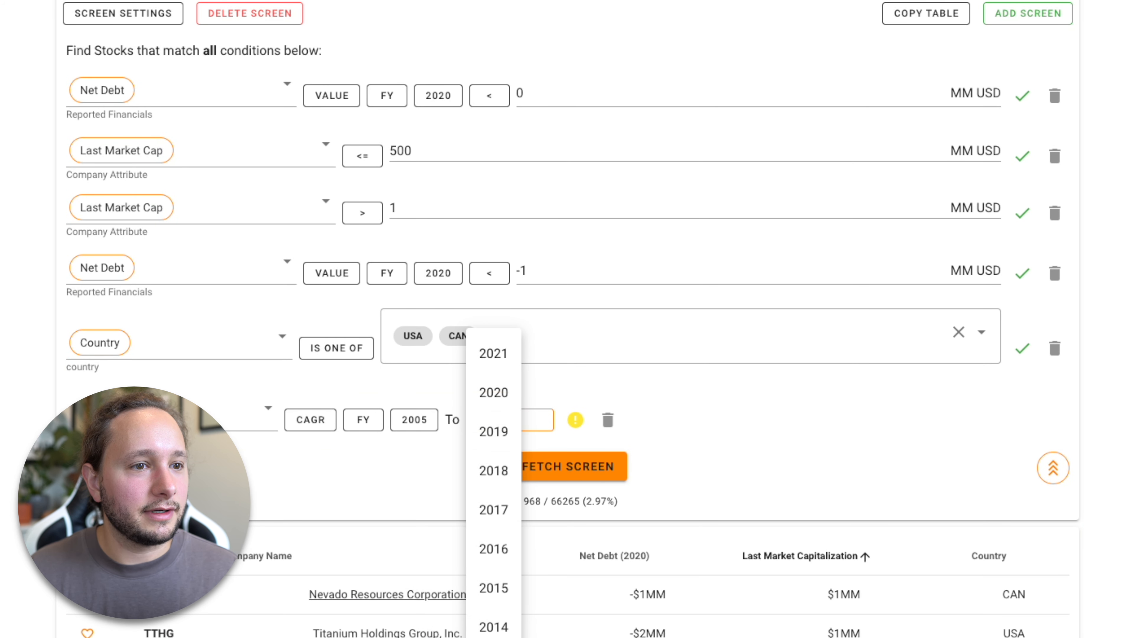
left_click(499, 385)
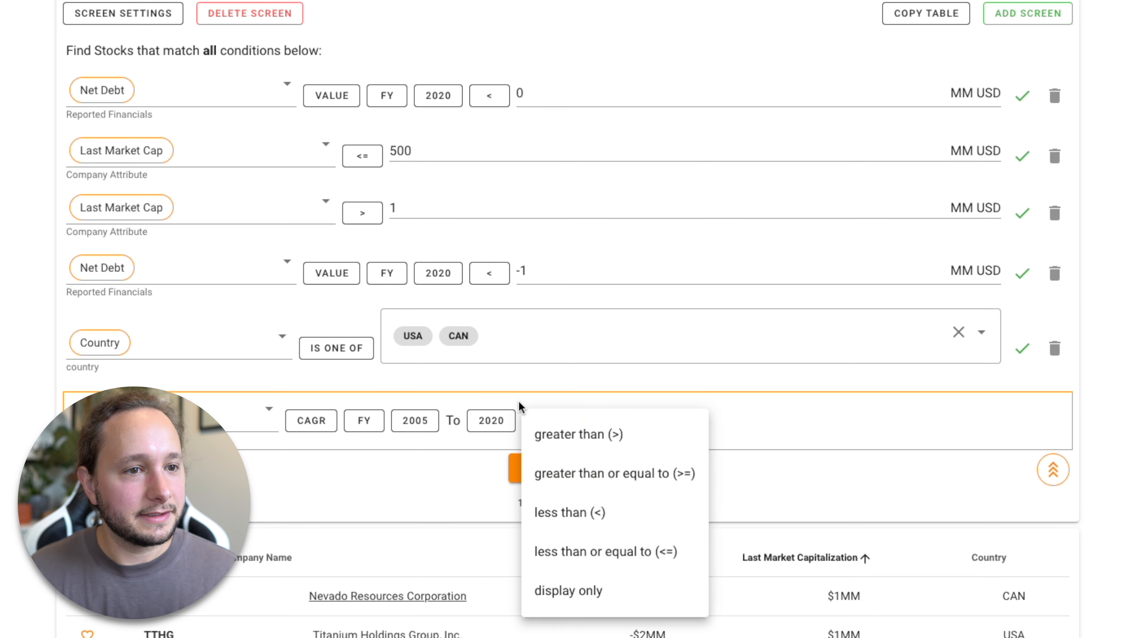
left_click(592, 448)
type("10")
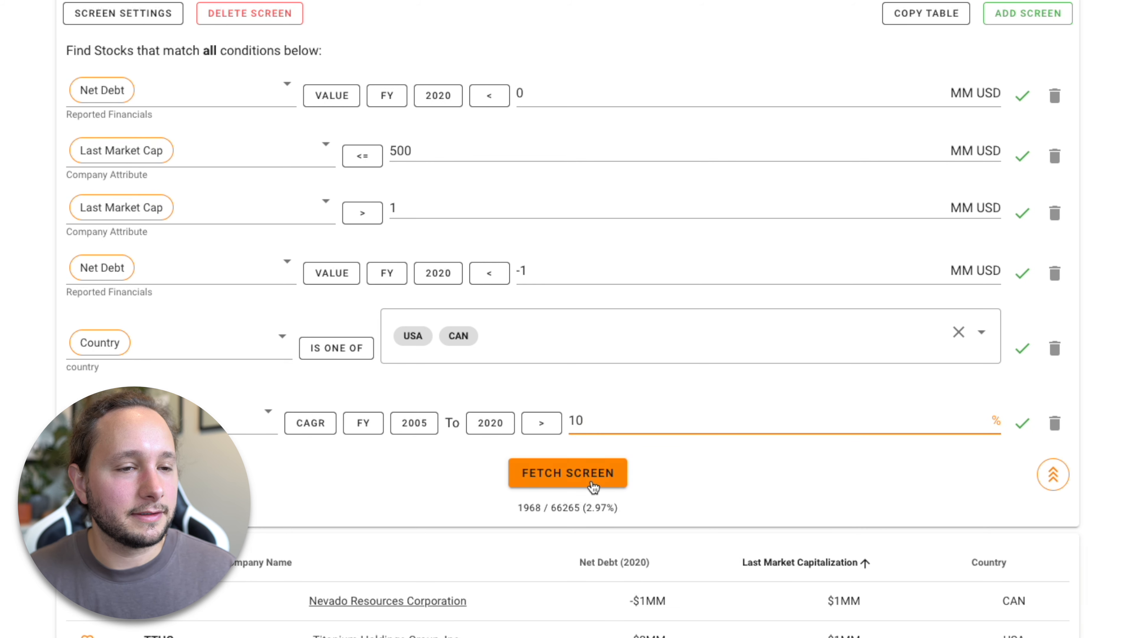
left_click(605, 484)
Check the ROIC CAGR values of the matching companies and open The Dewey Electronics Corporation.
scroll(269, 436, "down", 4)
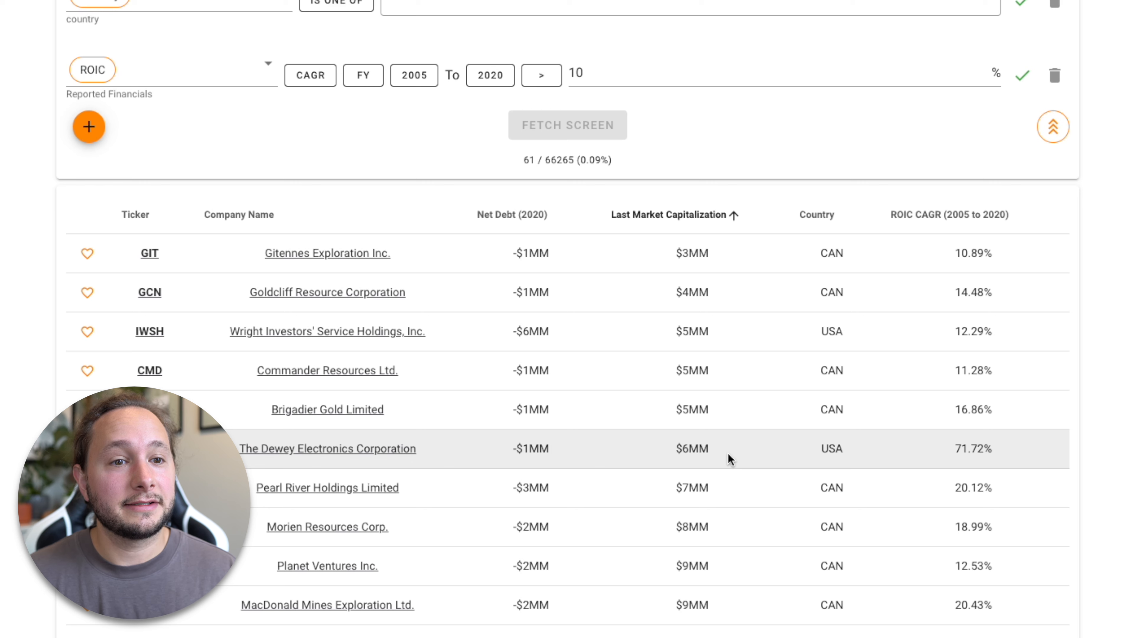
mouse_move(1019, 456)
left_mouse_down()
mouse_move(926, 451)
mouse_move(999, 452)
left_mouse_up()
left_click(1000, 448)
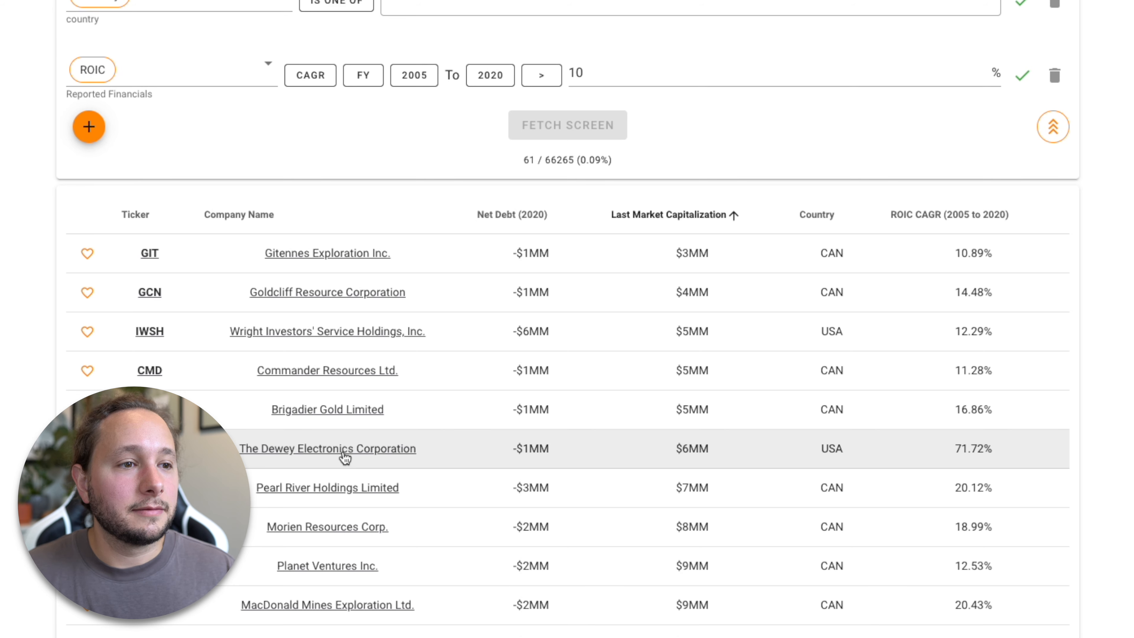
left_click(344, 452)
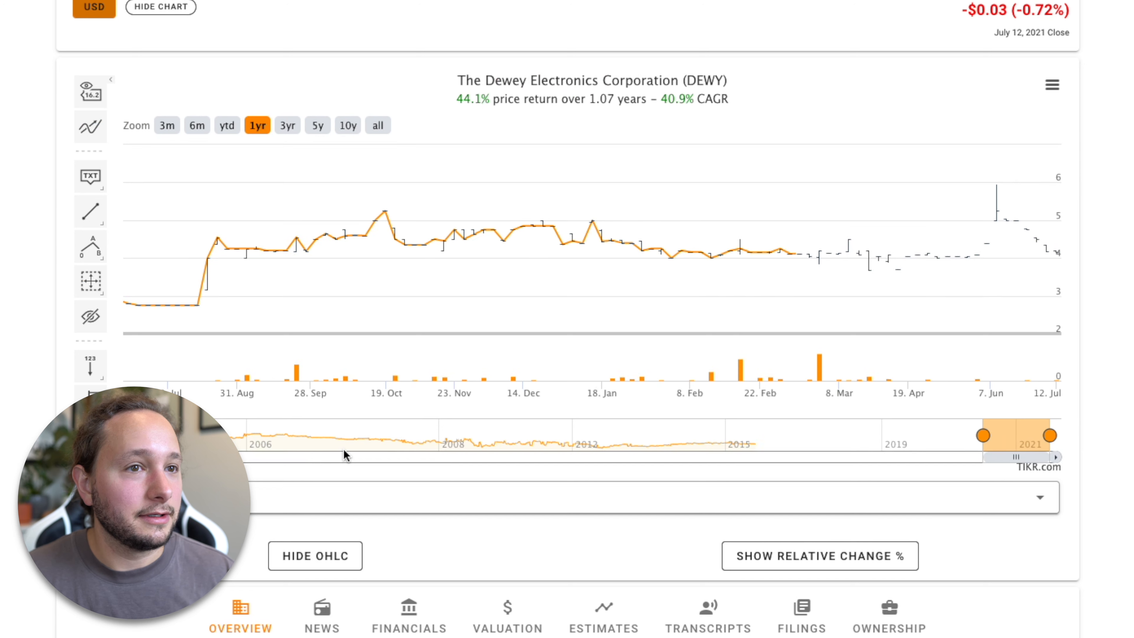